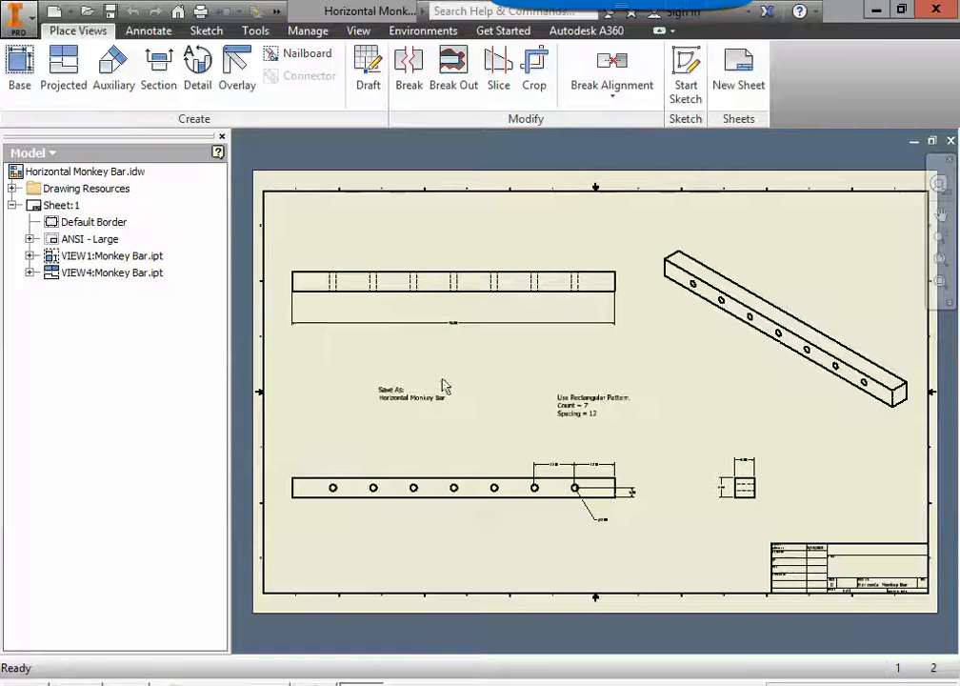
# Create a new part from the Standard.ipt template and start a 2D sketch on the XY plane
pyautogui.click(29, 15)
pyautogui.click(49, 96)
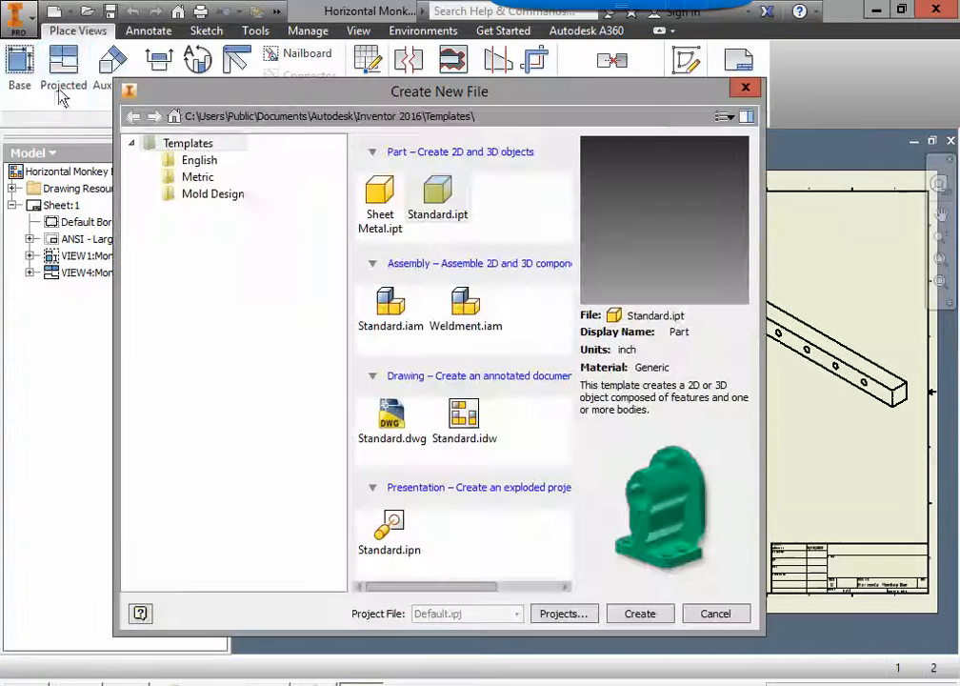
pyautogui.doubleClick(453, 194)
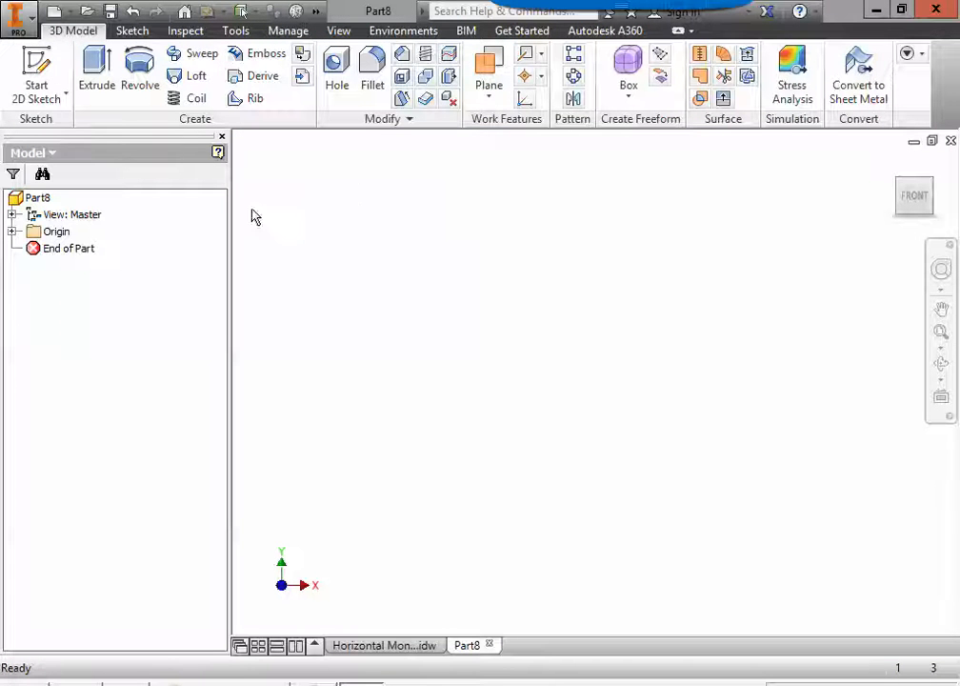
pyautogui.click(42, 67)
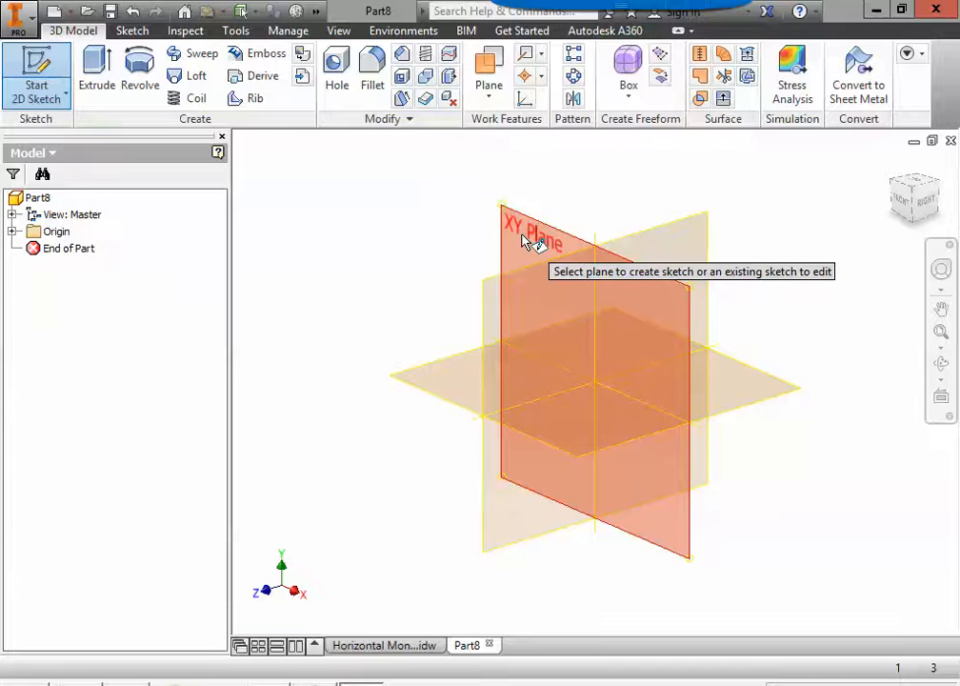
pyautogui.click(522, 237)
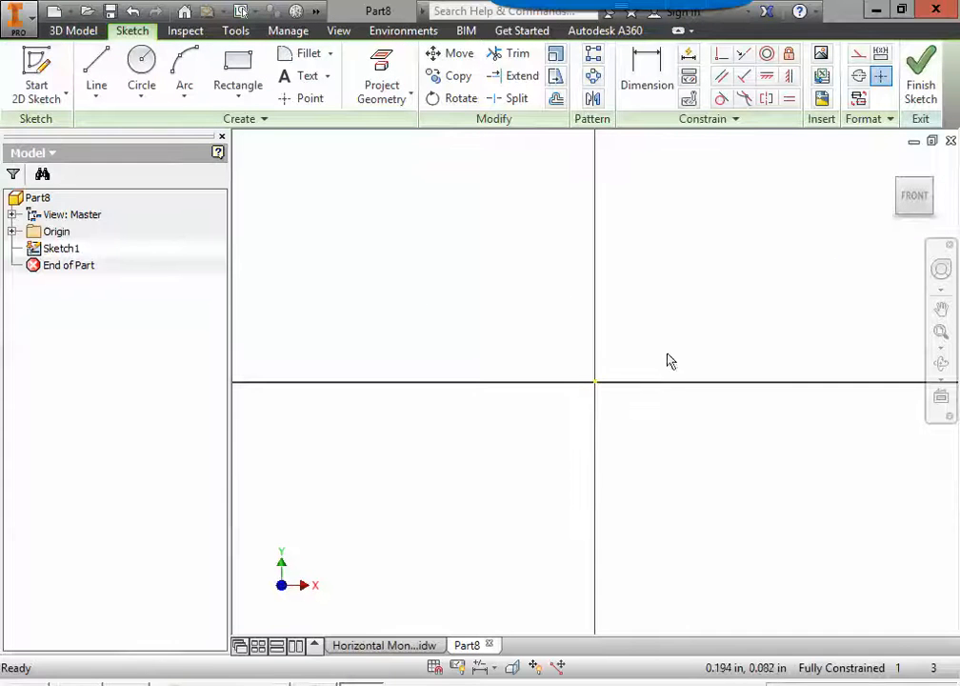
# Examine the Horizontal Monkey Bar drawing for the bar's overall length and the dimensions of its end view
pyautogui.click(379, 644)
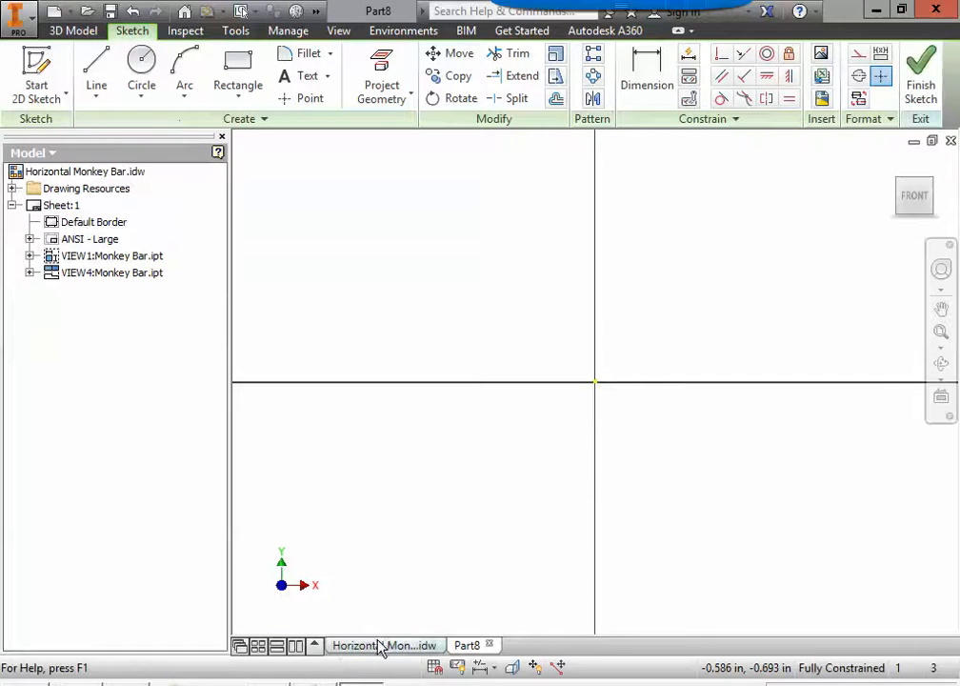
pyautogui.scroll(4, 379, 430)
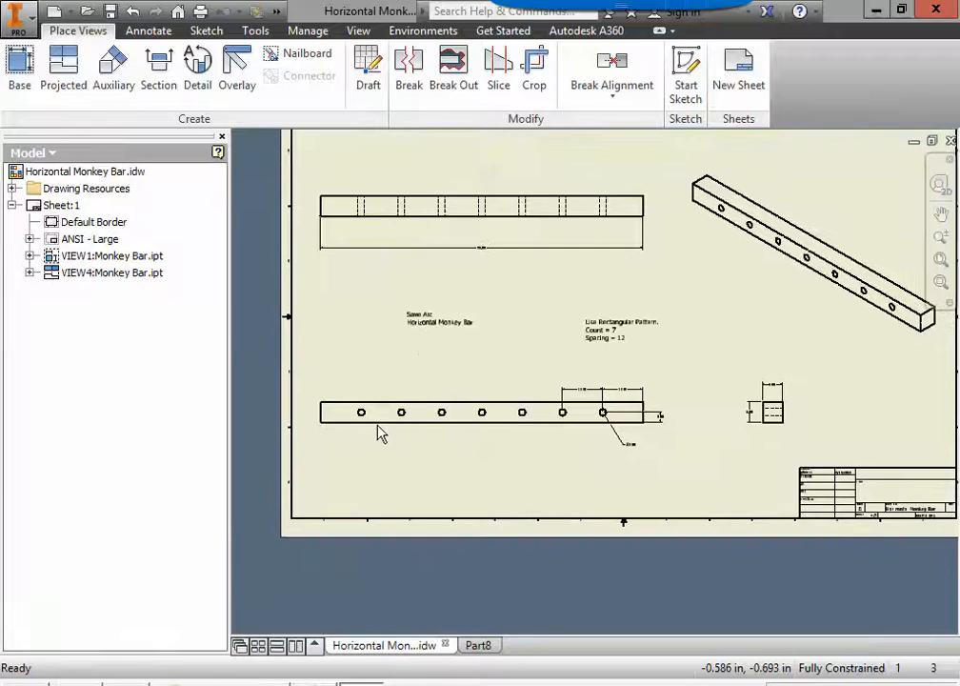
pyautogui.moveTo(379, 433); pyautogui.dragTo(388, 435, button='middle')
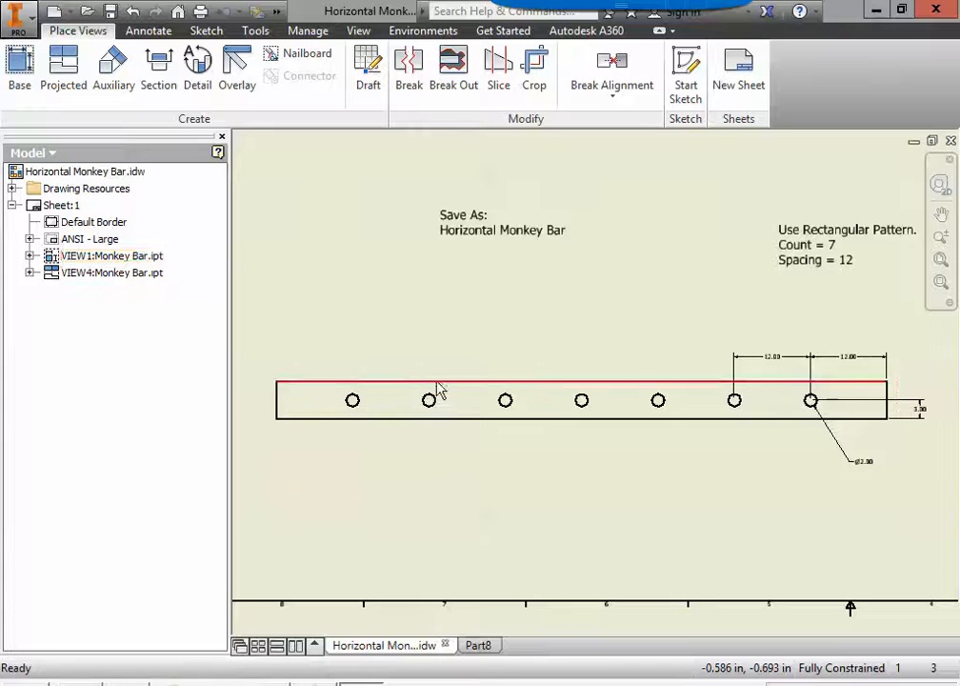
pyautogui.moveTo(523, 404)
pyautogui.mouseDown(button='middle')
pyautogui.moveTo(492, 488)
pyautogui.moveTo(492, 526)
pyautogui.mouseUp(button='middle')
pyautogui.scroll(5, 553, 214)
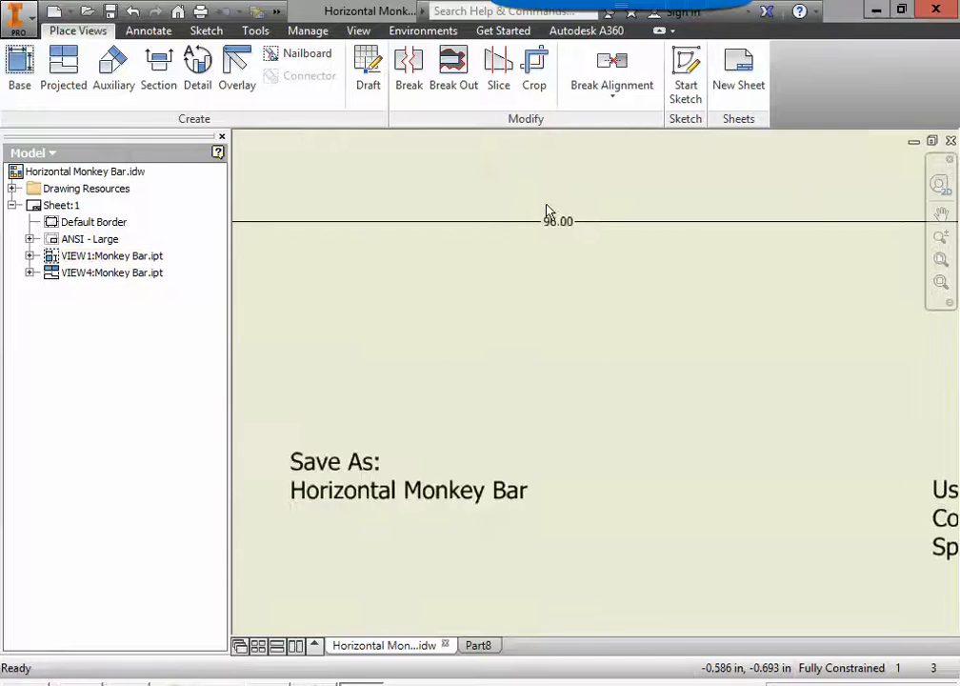
pyautogui.scroll(-6, 582, 268)
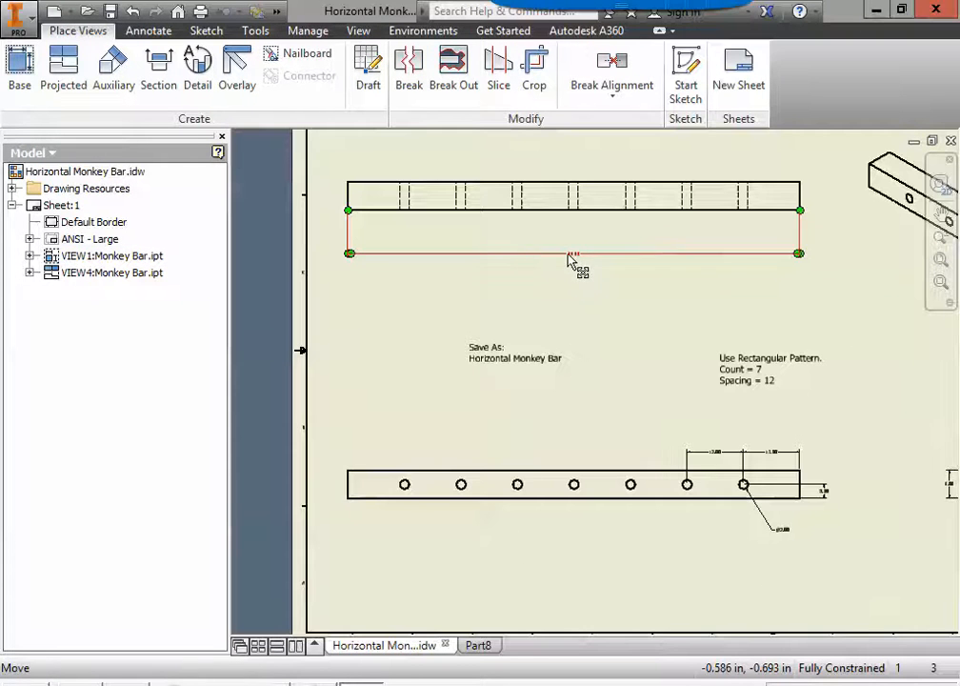
pyautogui.scroll(5, 570, 251)
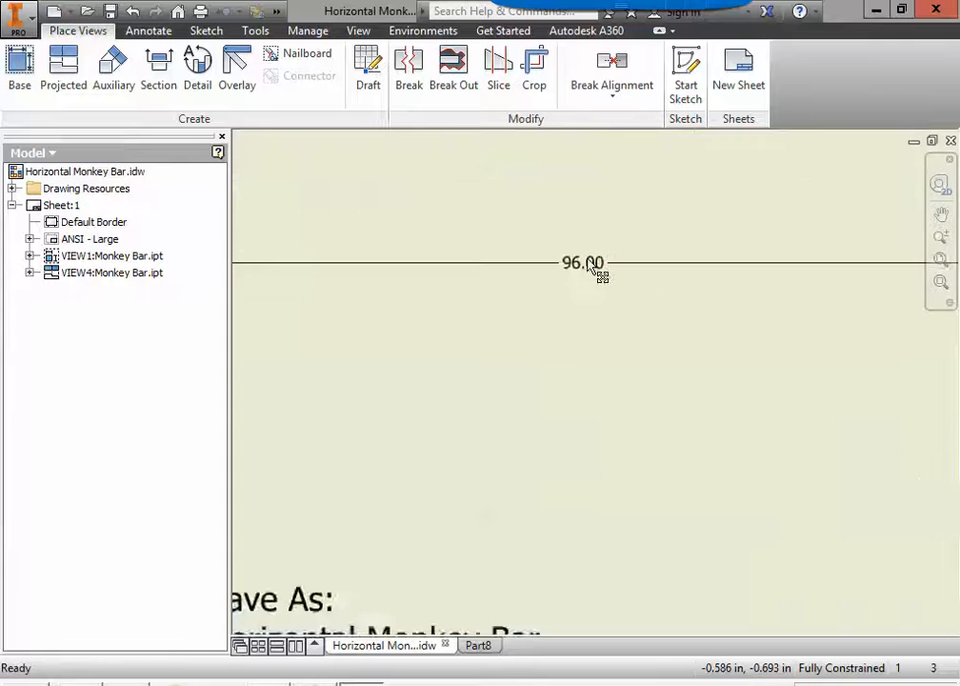
pyautogui.scroll(-6, 595, 267)
pyautogui.moveTo(609, 321); pyautogui.dragTo(345, 205, button='middle')
pyautogui.scroll(6, 609, 321)
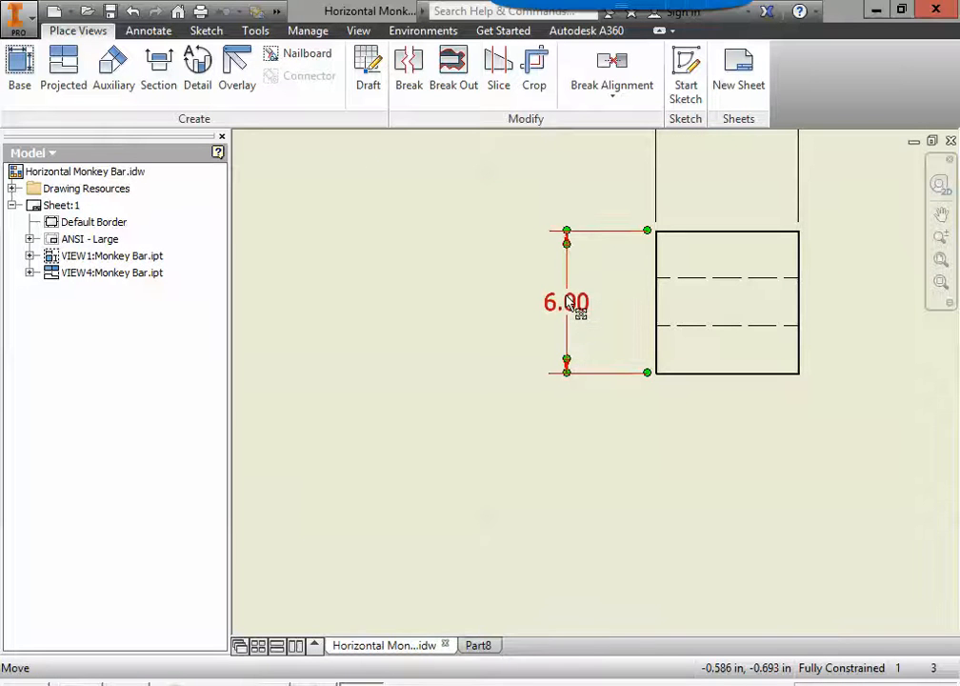
pyautogui.scroll(-3, 583, 325)
pyautogui.moveTo(589, 326)
pyautogui.mouseDown(button='middle')
pyautogui.moveTo(574, 358)
pyautogui.moveTo(606, 392)
pyautogui.mouseUp(button='middle')
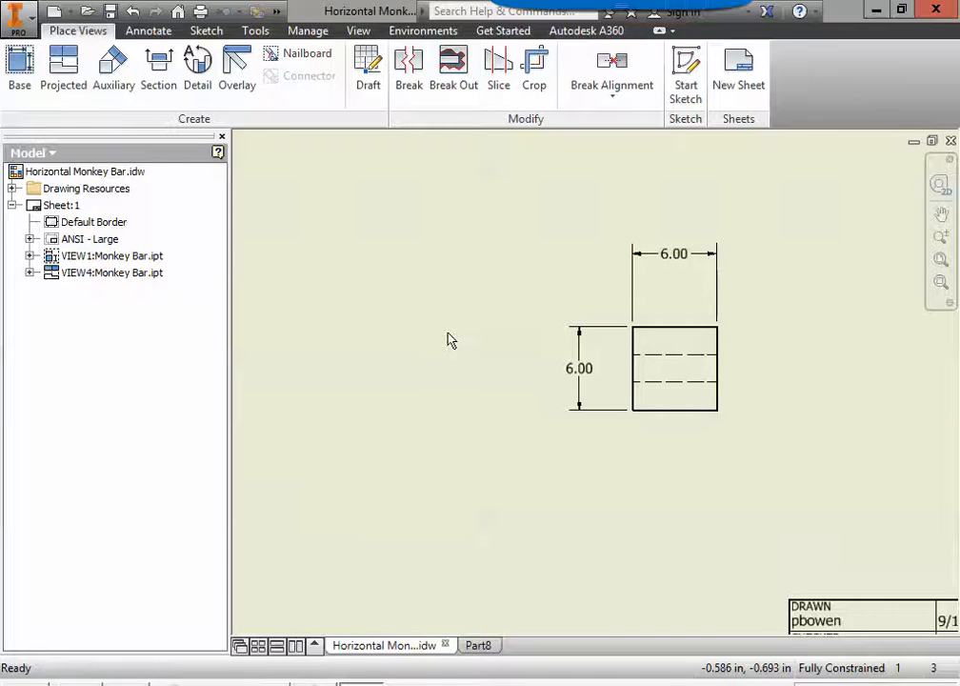
pyautogui.scroll(-3, 450, 340)
pyautogui.click(942, 261)
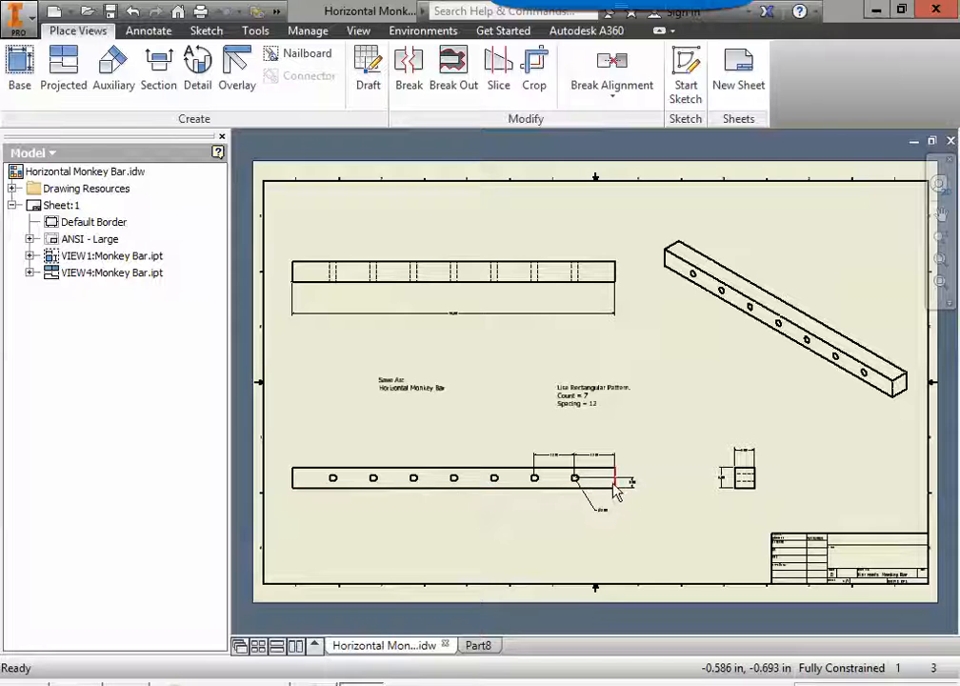
# In Part8, sketch a rectangle 96 in wide and 6 in high from the origin and finish the sketch
pyautogui.click(474, 645)
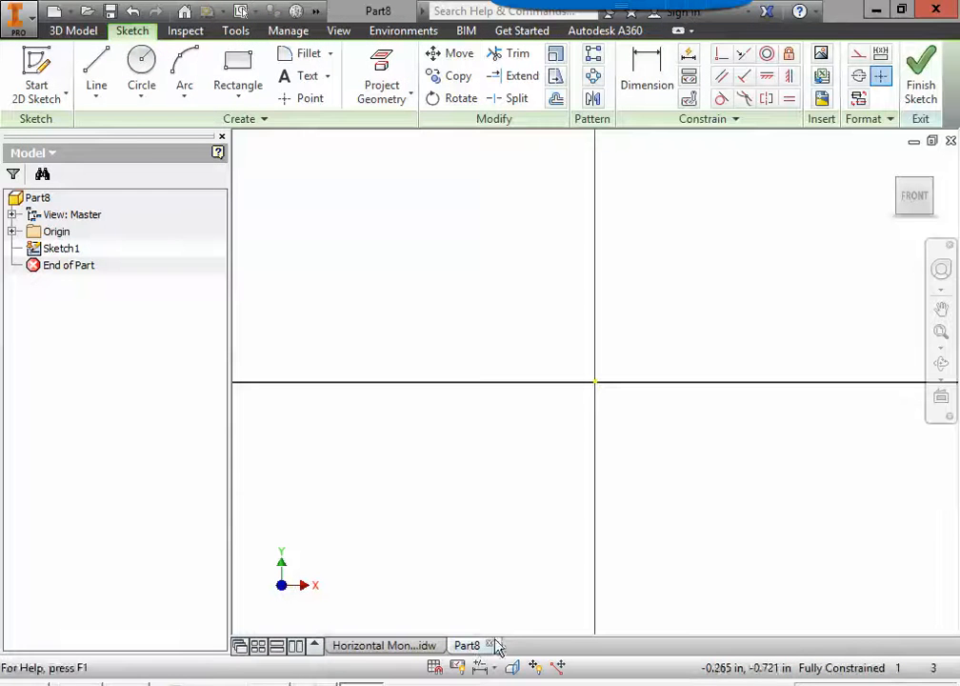
pyautogui.click(238, 67)
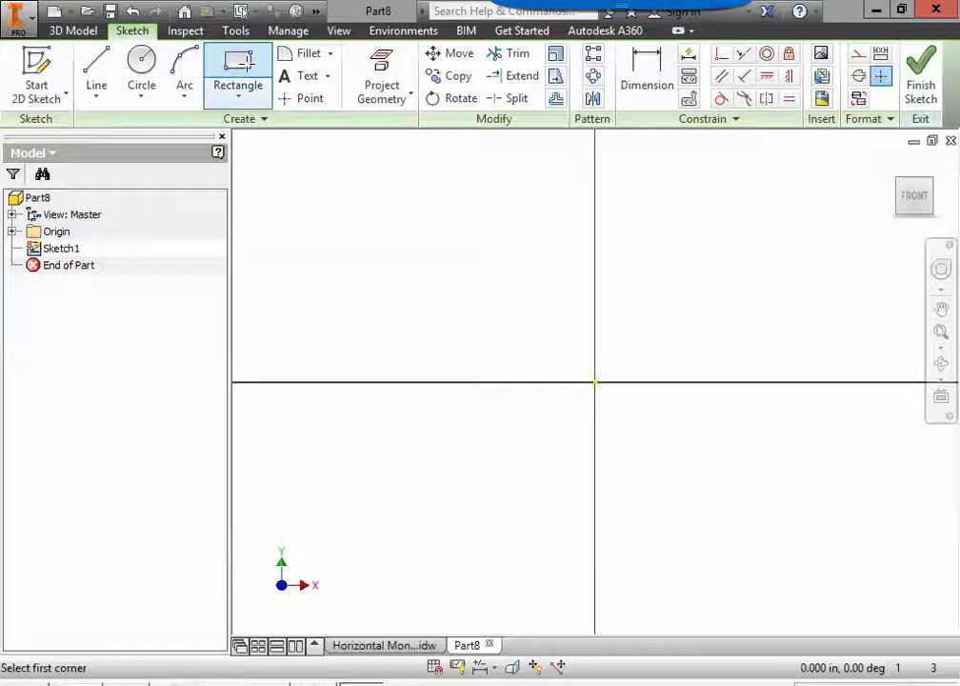
pyautogui.click(595, 381)
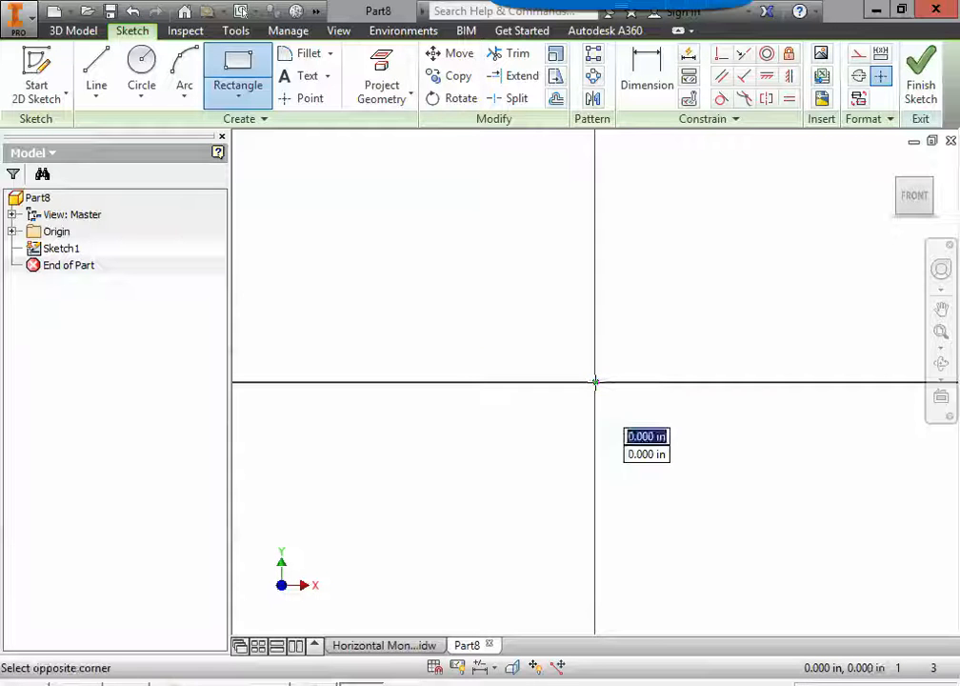
pyautogui.write('96')
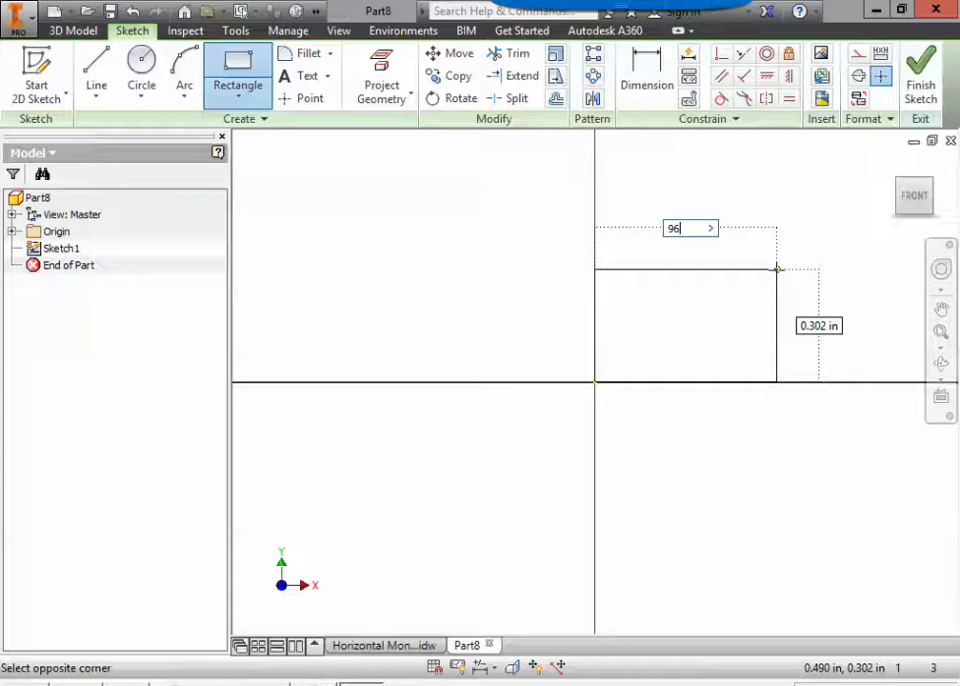
pyautogui.press('Tab')
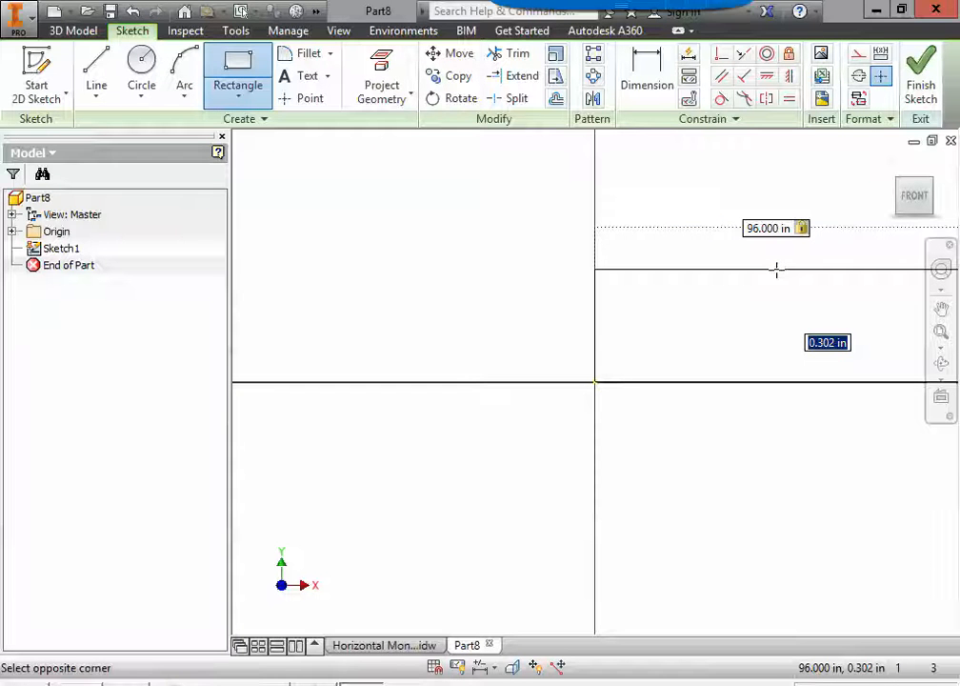
pyautogui.write('6')
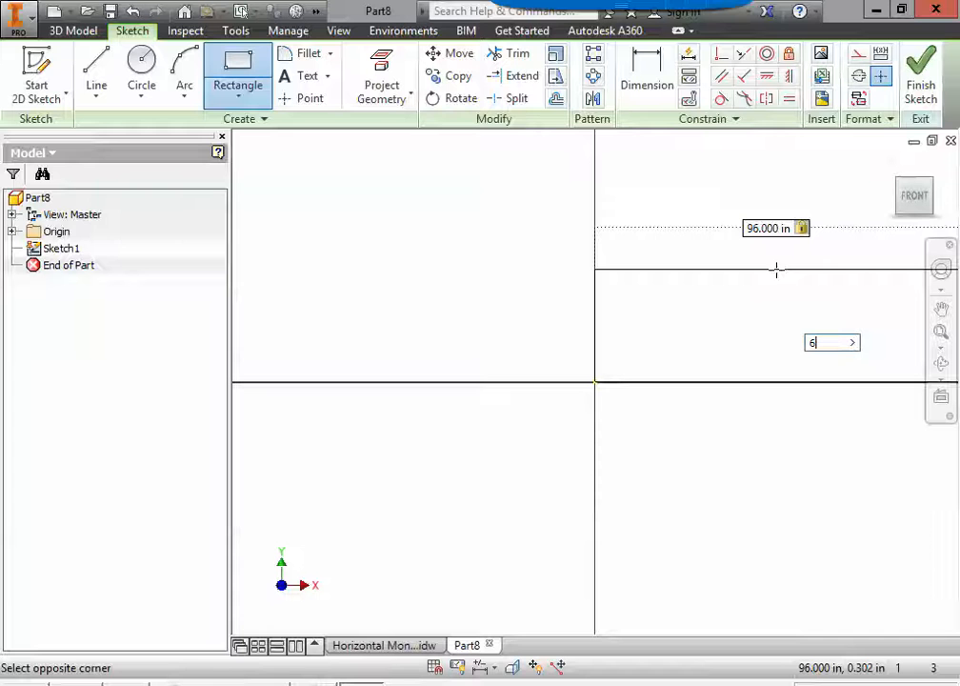
pyautogui.press('Return')
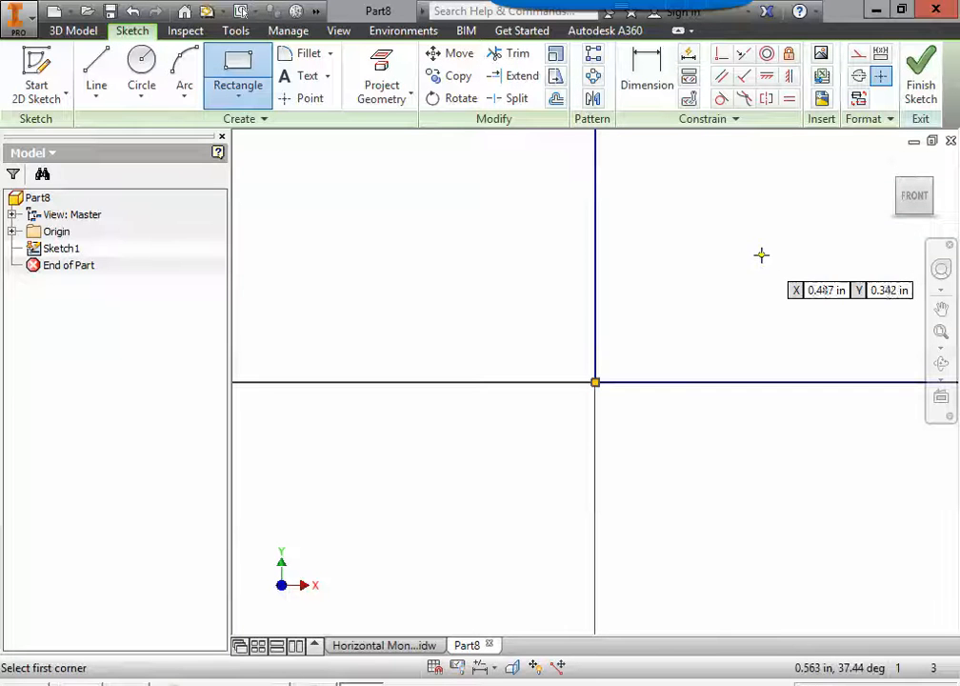
pyautogui.click(941, 333)
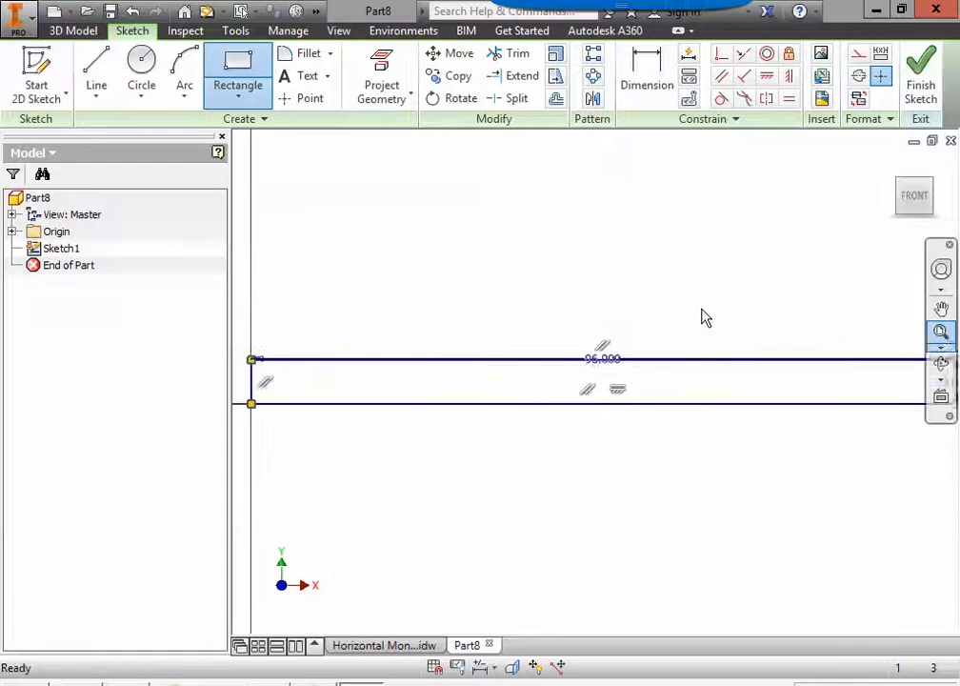
pyautogui.press('Escape')
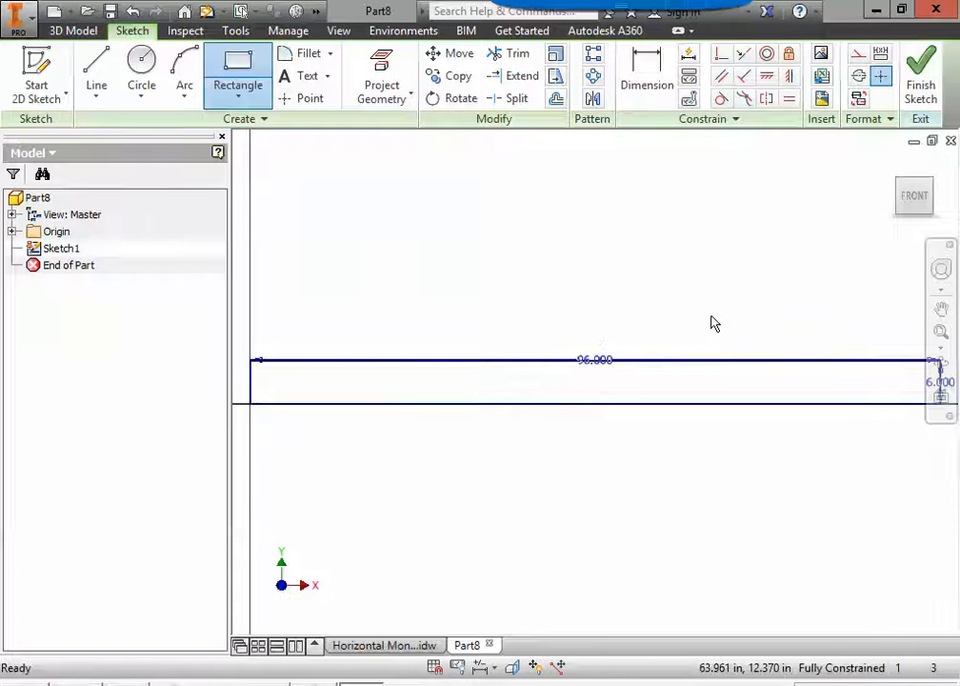
pyautogui.scroll(-3, 696, 362)
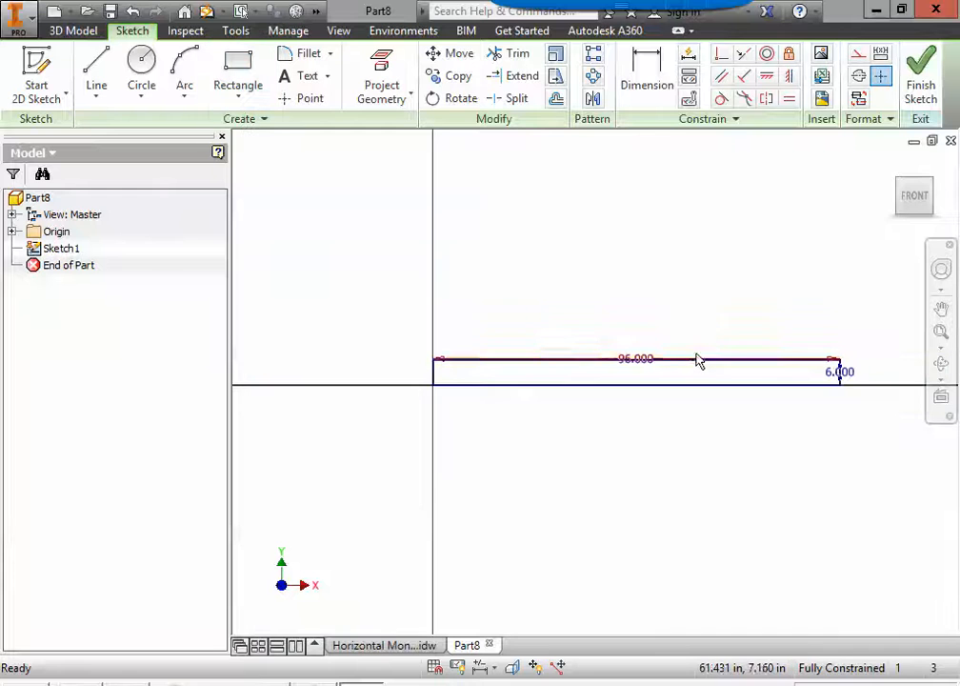
pyautogui.click(921, 85)
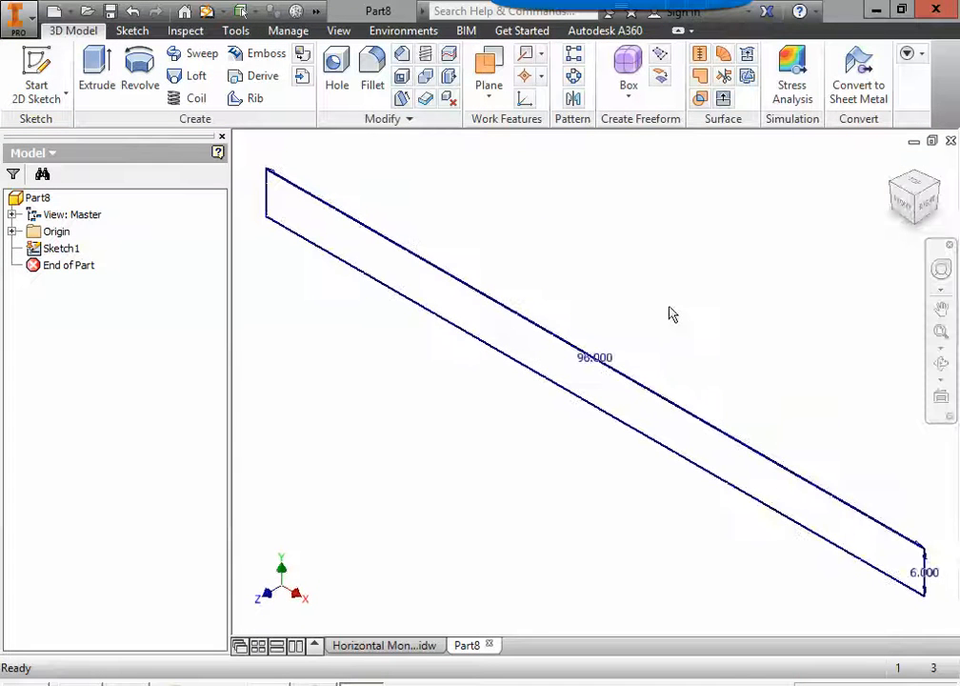
# Extrude the rectangle 6 in as a solid, checking the depth against the end view in the Horizontal Monkey Bar drawing
pyautogui.click(95, 81)
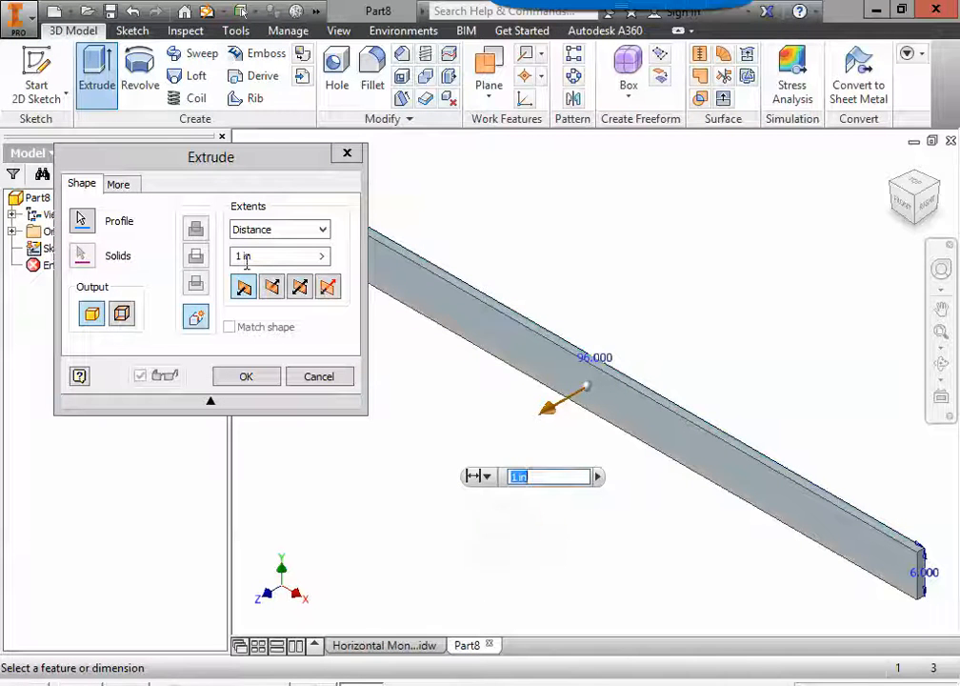
pyautogui.click(395, 645)
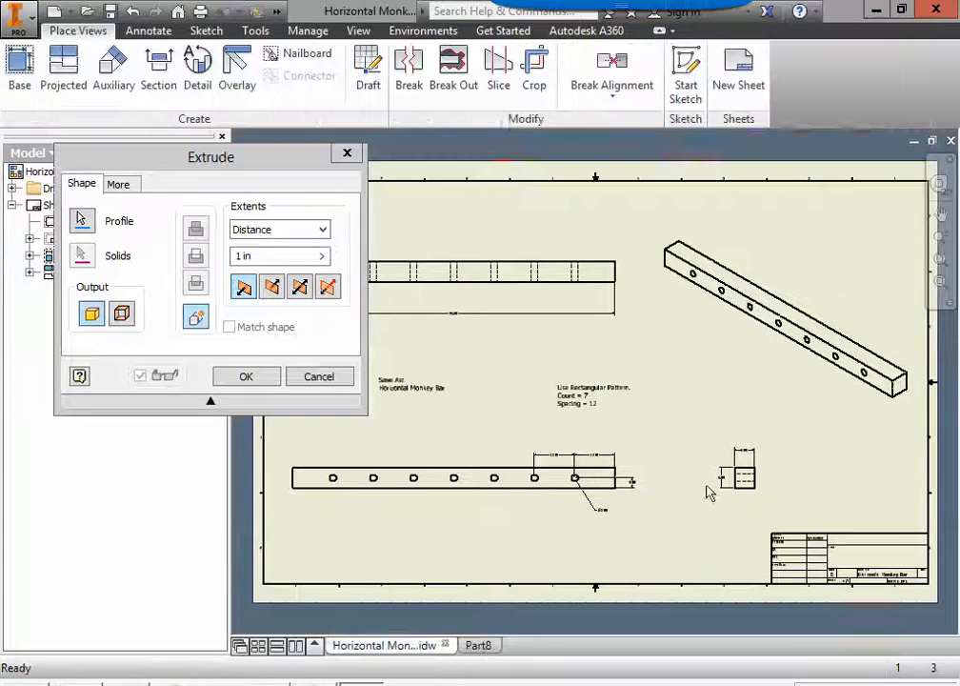
pyautogui.scroll(4, 733, 477)
pyautogui.scroll(-5, 748, 460)
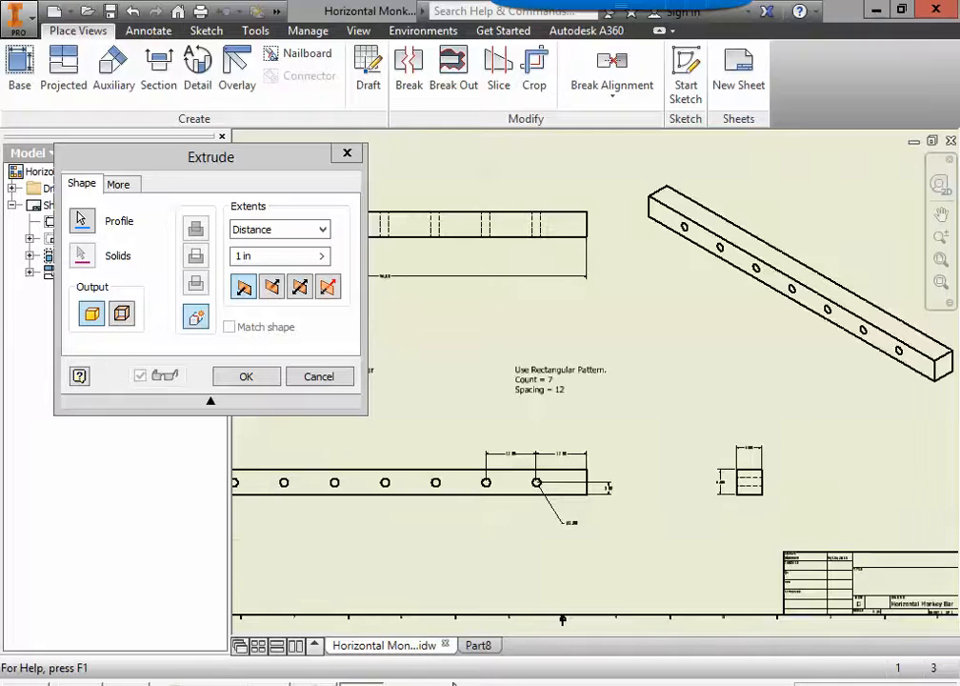
pyautogui.click(474, 645)
pyautogui.click(274, 251)
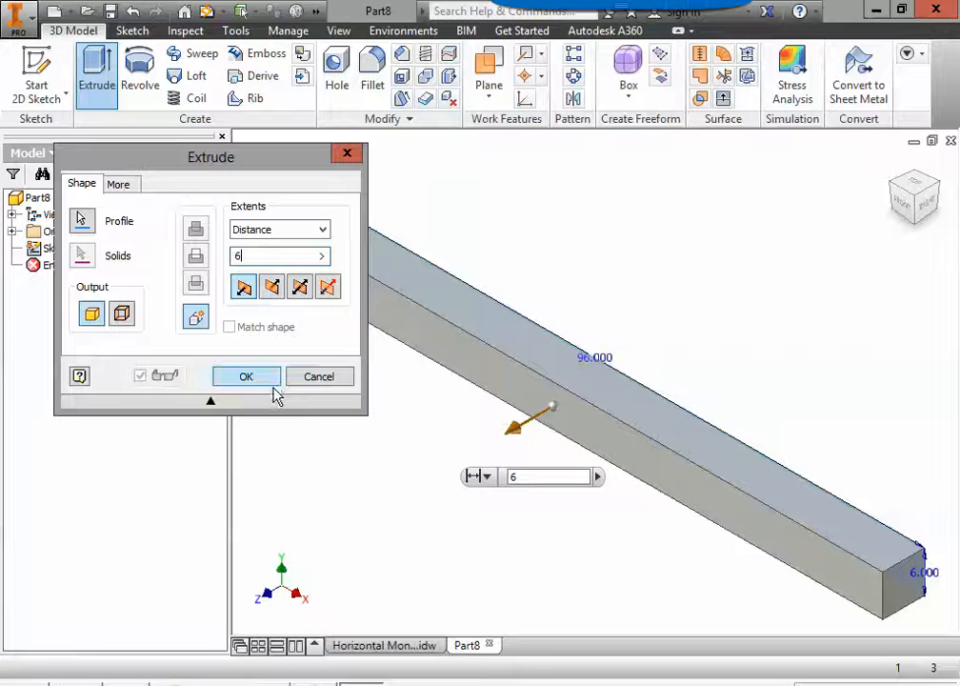
pyautogui.click(245, 376)
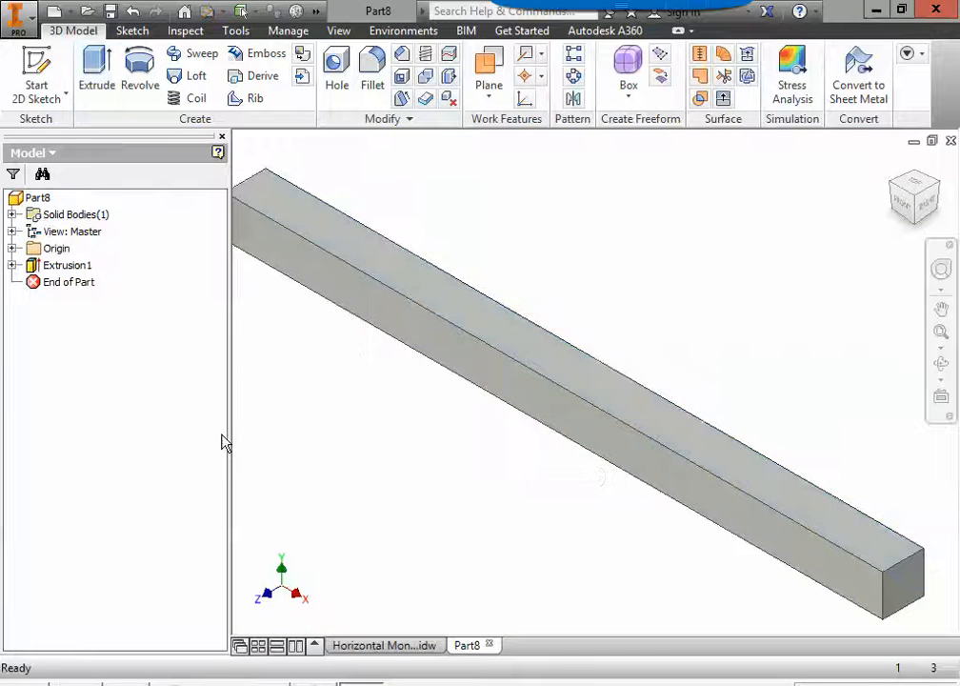
pyautogui.click(892, 165)
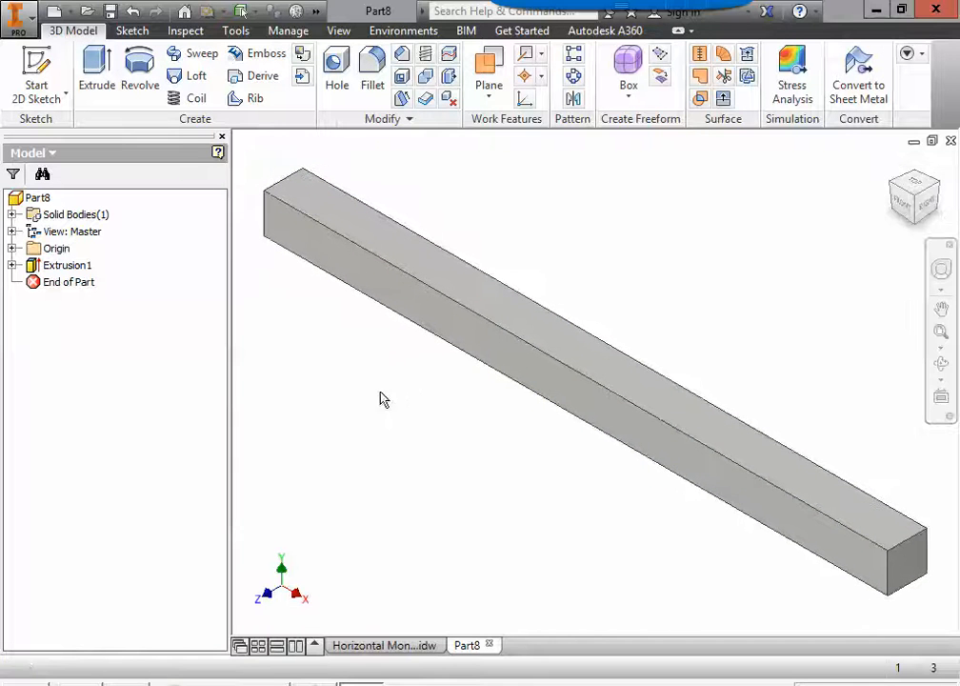
# Examine the hole row in the Horizontal Monkey Bar drawing for hole diameter, edge distances, spacing and pattern notes
pyautogui.click(353, 645)
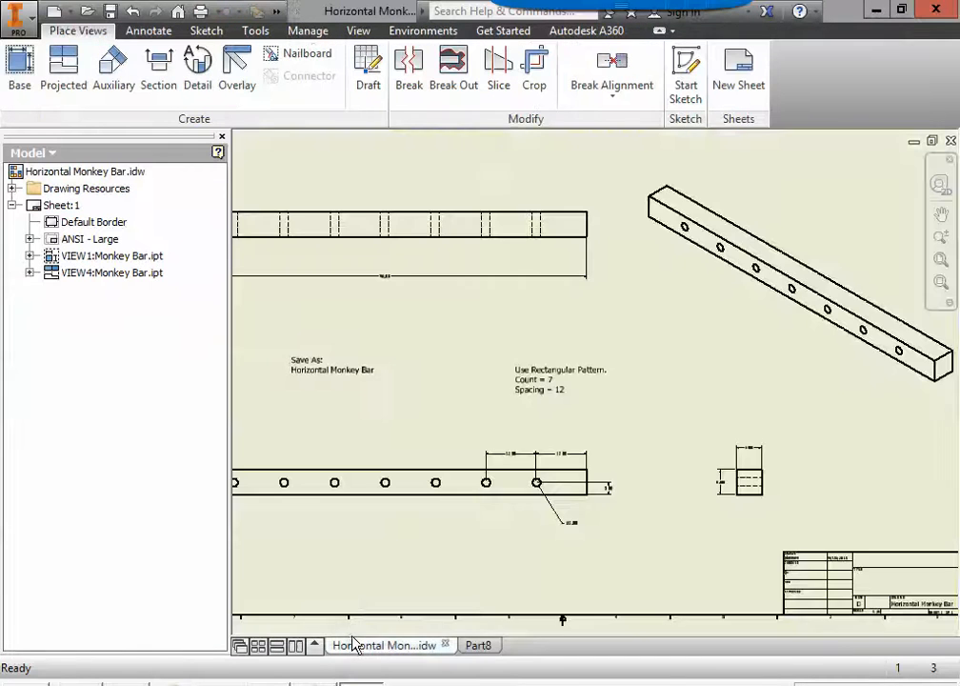
pyautogui.moveTo(384, 540); pyautogui.dragTo(502, 504, button='middle')
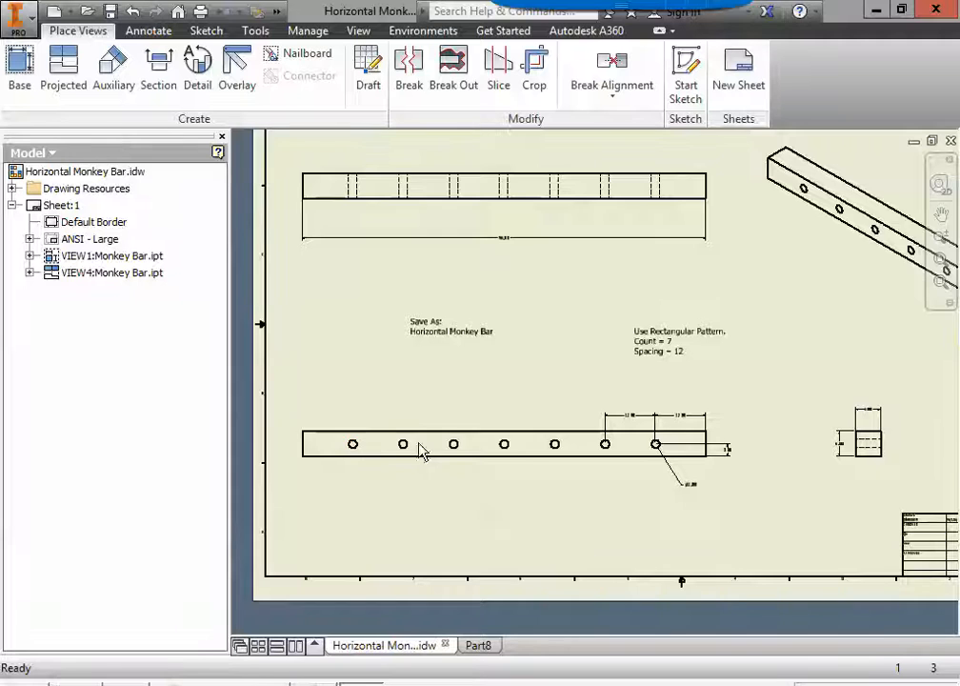
pyautogui.scroll(-3, 614, 444)
pyautogui.scroll(6, 570, 456)
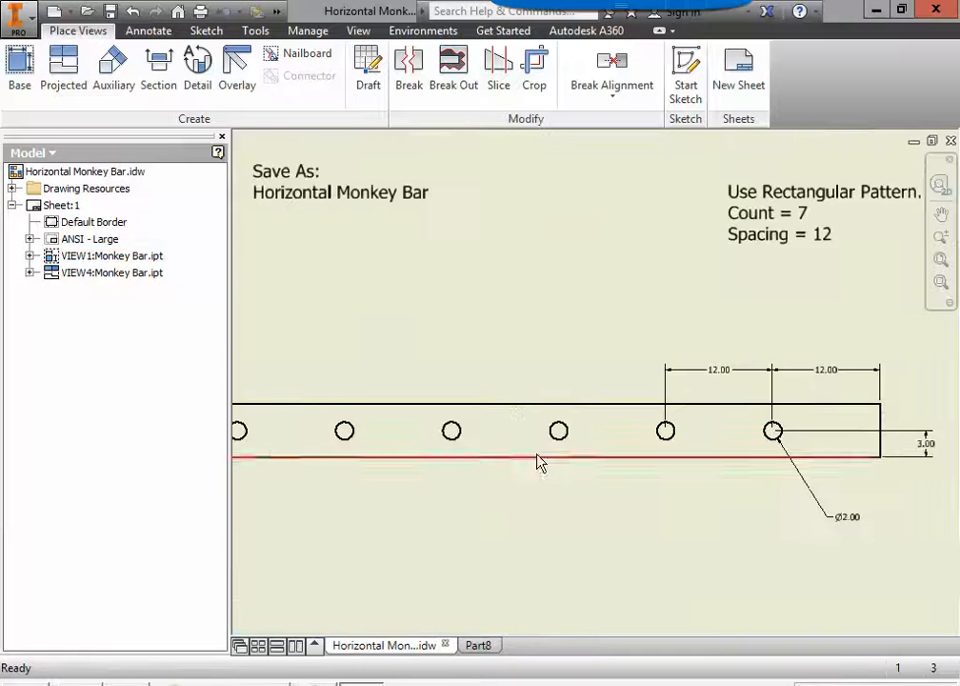
pyautogui.moveTo(522, 487); pyautogui.dragTo(572, 456, button='middle')
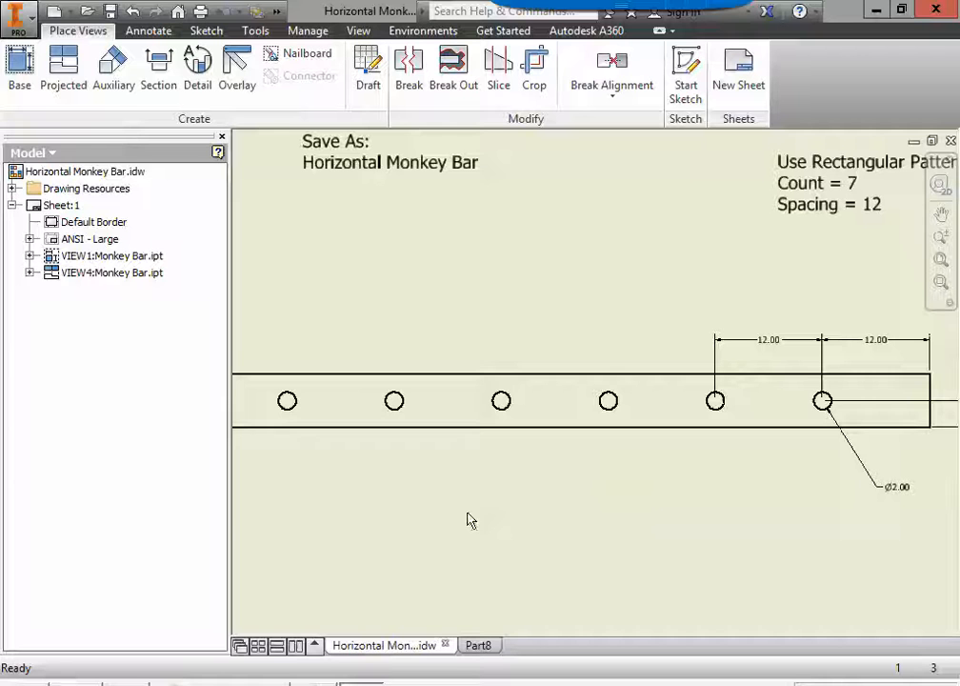
pyautogui.click(481, 648)
pyautogui.click(426, 644)
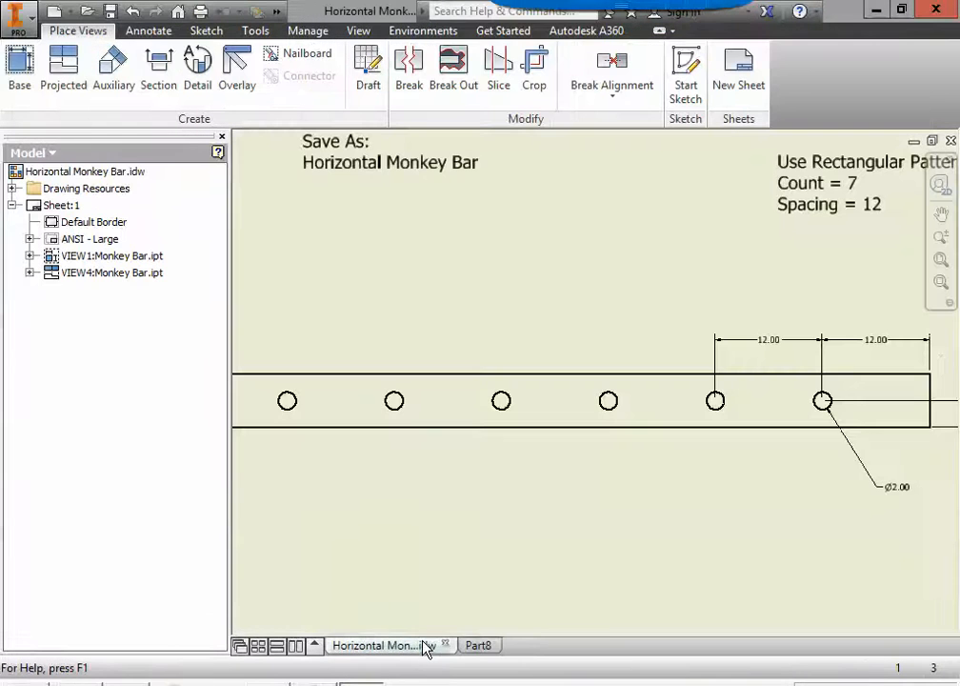
# In Part8, start a sketch on the bar's front face and place a point about 10.6 in from its right end and 3.1 in above its bottom edge
pyautogui.moveTo(679, 569)
pyautogui.mouseDown(button='middle')
pyautogui.moveTo(569, 539)
pyautogui.moveTo(572, 550)
pyautogui.mouseUp(button='middle')
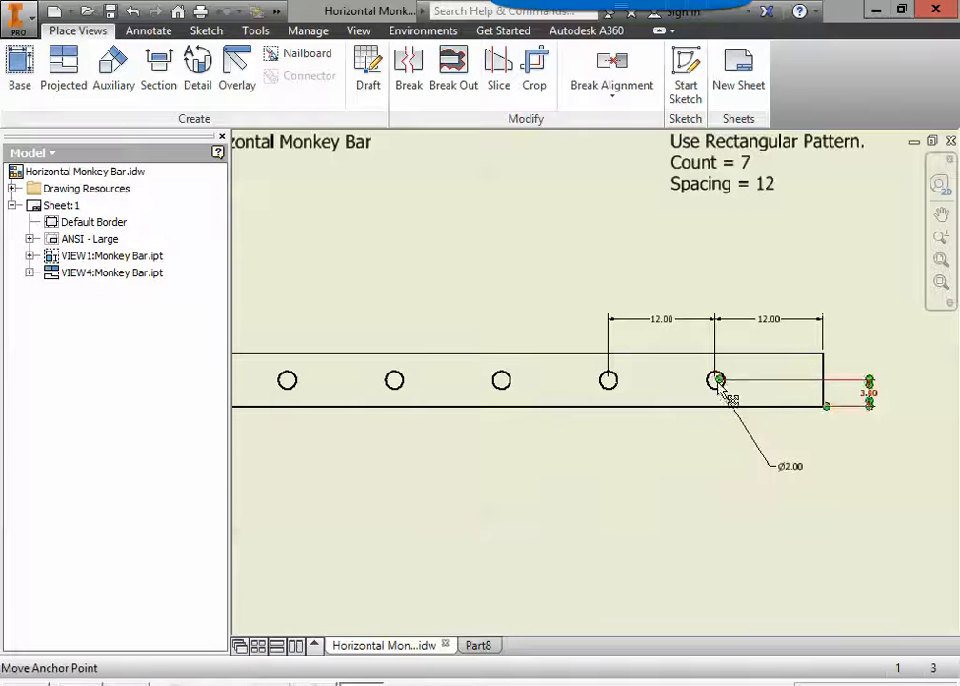
pyautogui.scroll(2, 722, 386)
pyautogui.scroll(-2, 719, 384)
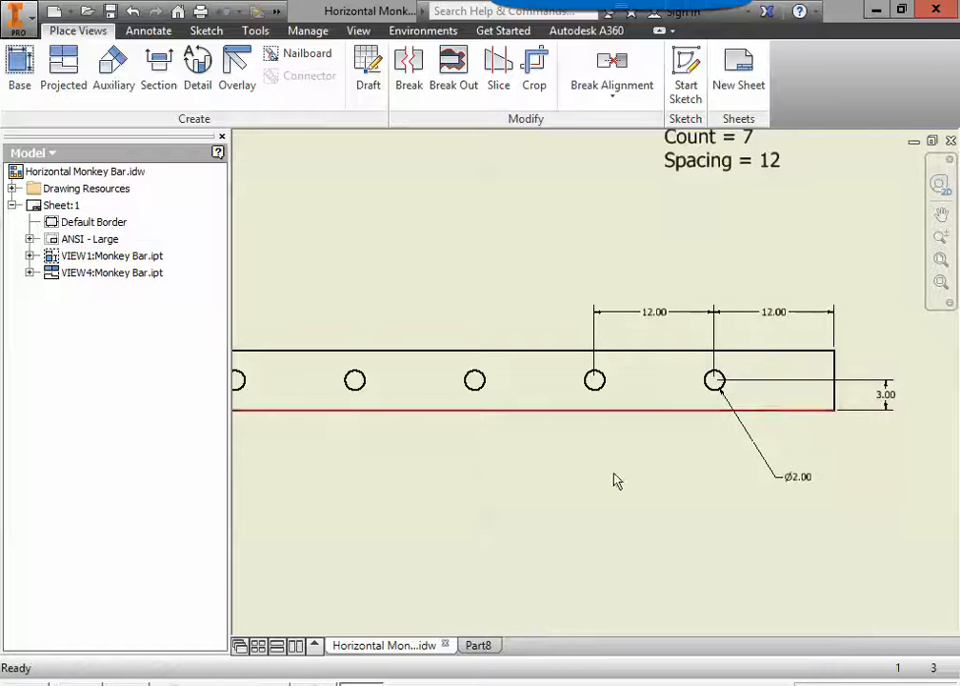
pyautogui.click(477, 646)
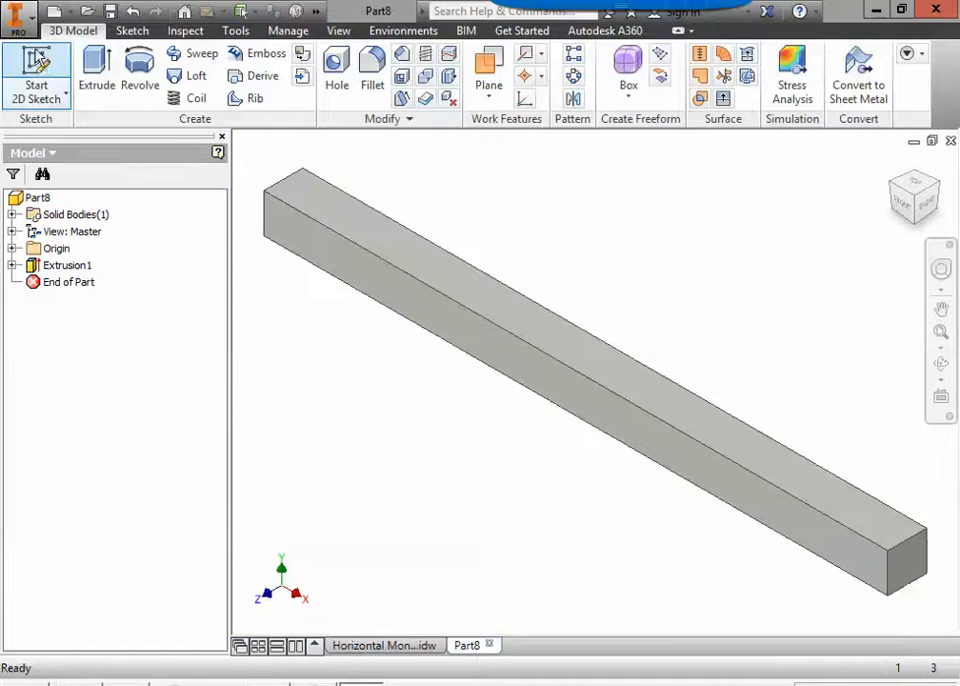
pyautogui.click(38, 63)
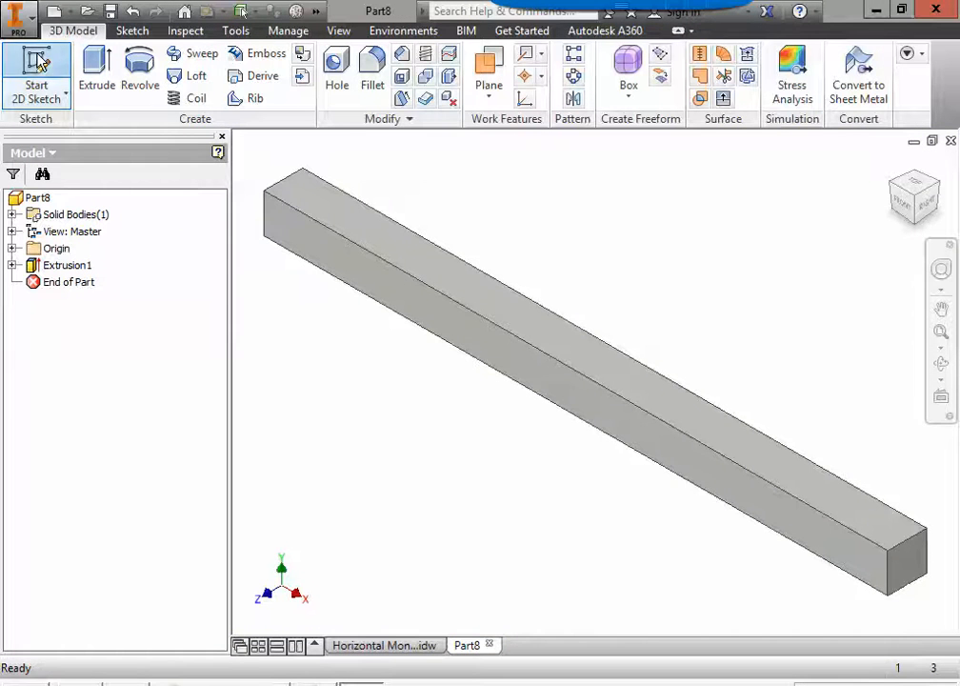
pyautogui.click(754, 509)
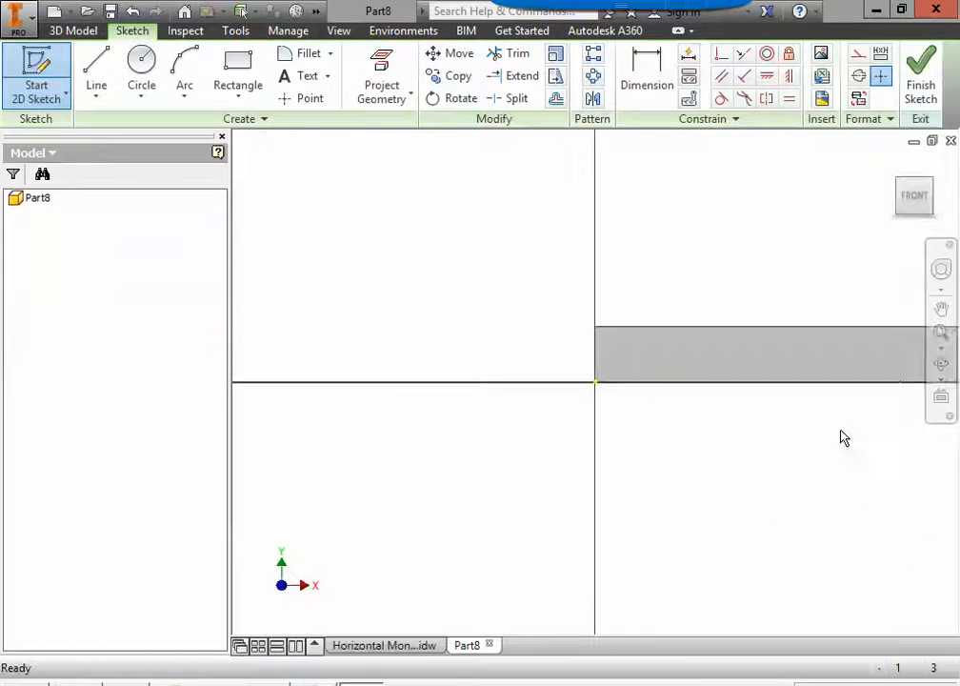
pyautogui.click(942, 334)
pyautogui.moveTo(860, 448); pyautogui.dragTo(639, 451, button='middle')
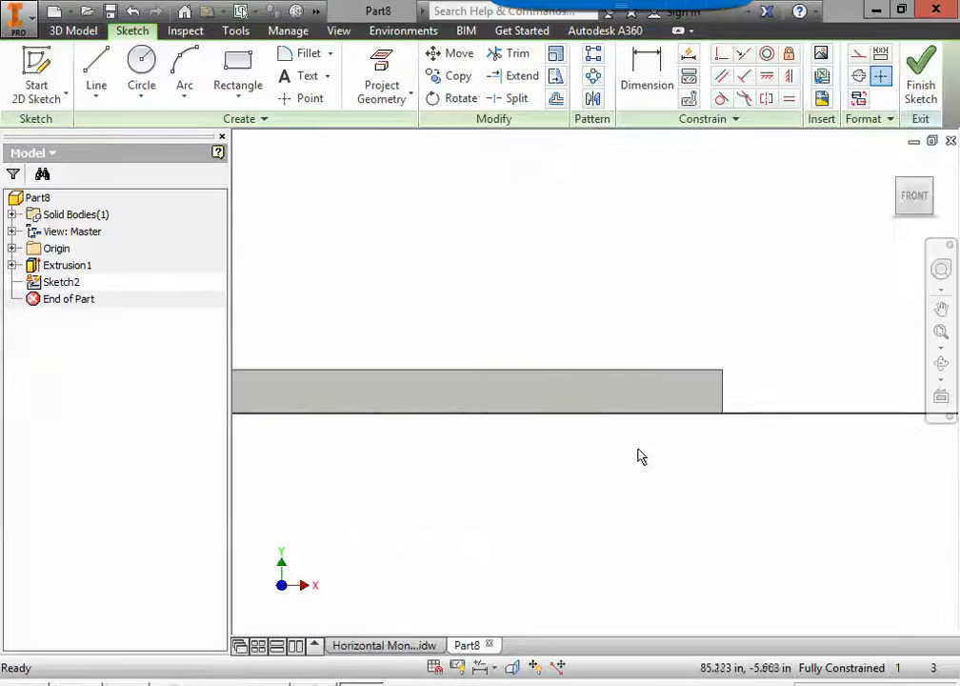
pyautogui.click(304, 101)
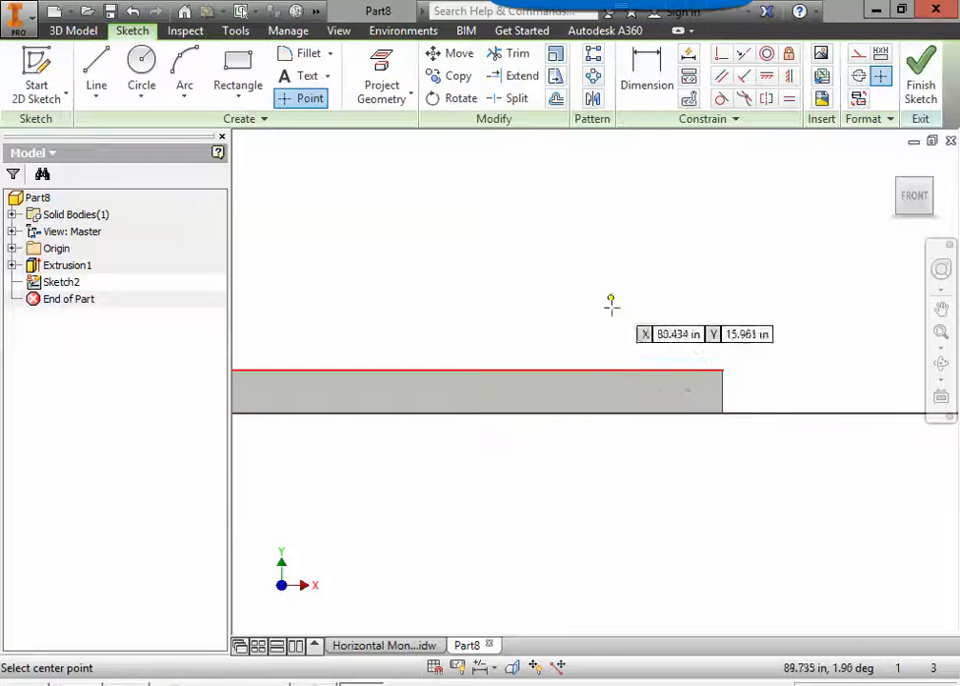
pyautogui.click(644, 389)
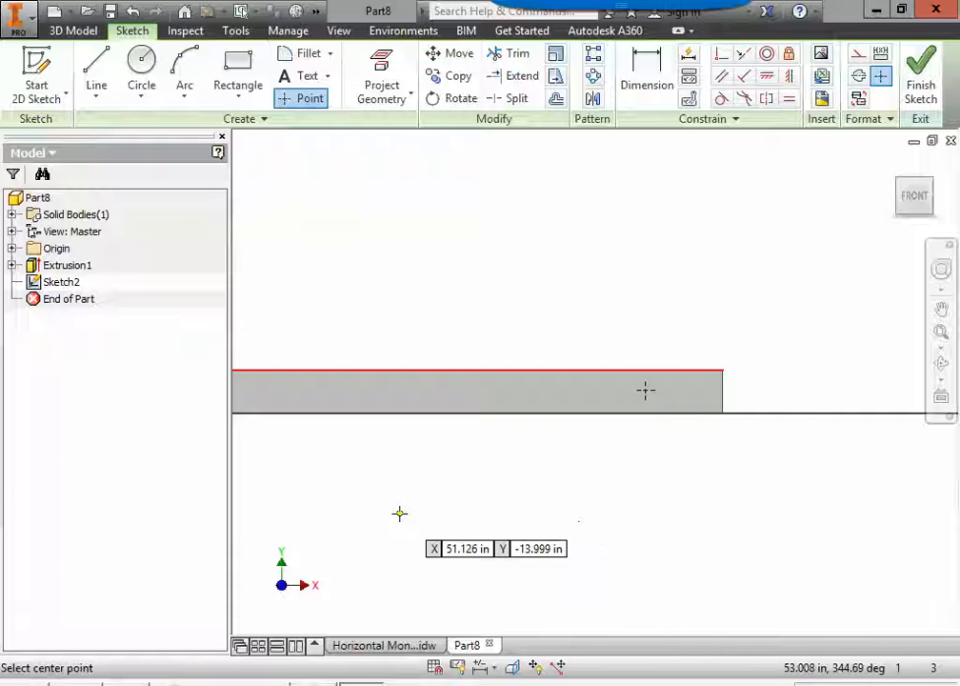
# Dimension the sketch point 3 in above the bar's bottom edge
pyautogui.click(647, 80)
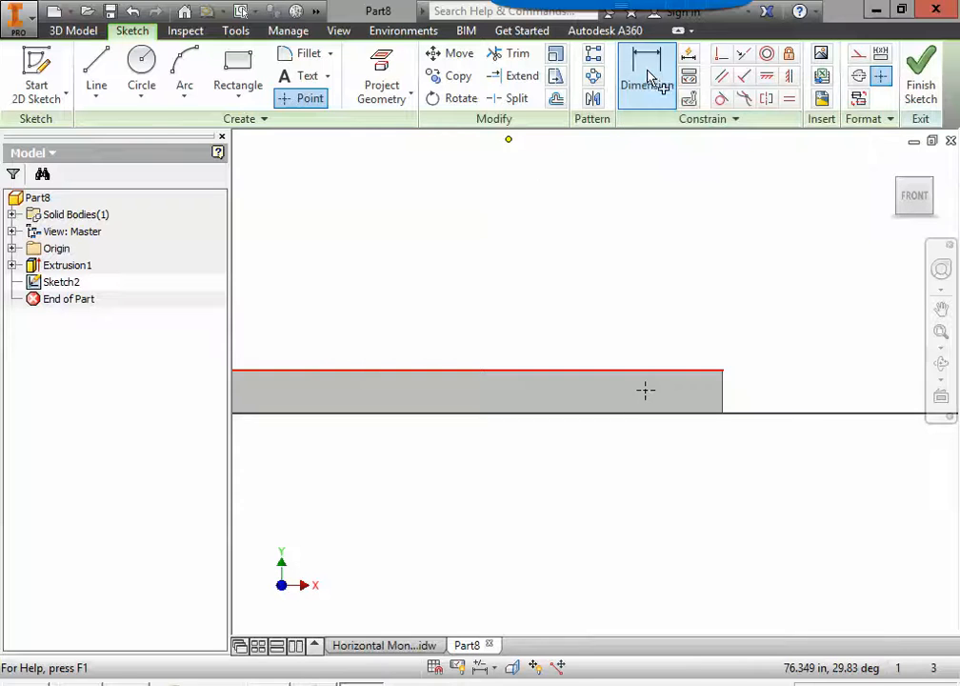
pyautogui.scroll(-3, 633, 409)
pyautogui.moveTo(686, 399); pyautogui.dragTo(626, 391, button='middle')
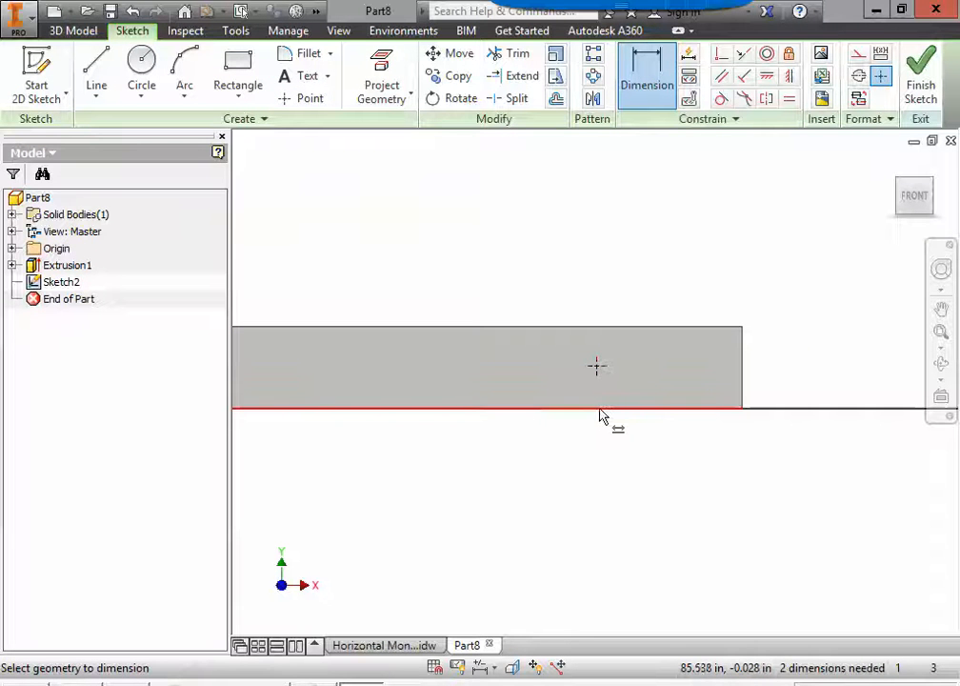
pyautogui.click(599, 410)
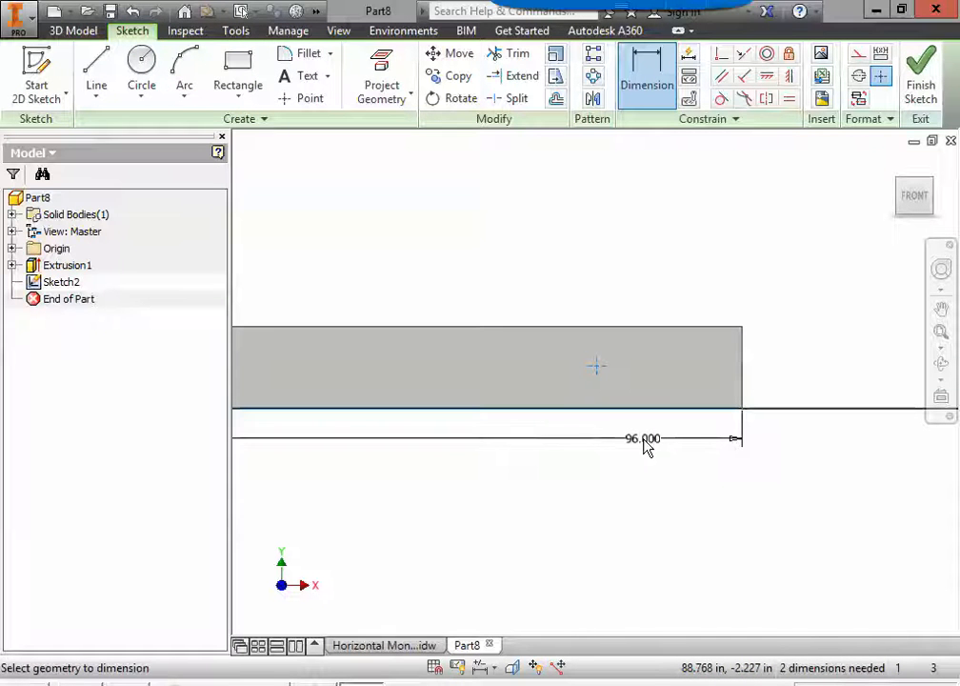
pyautogui.press('Escape')
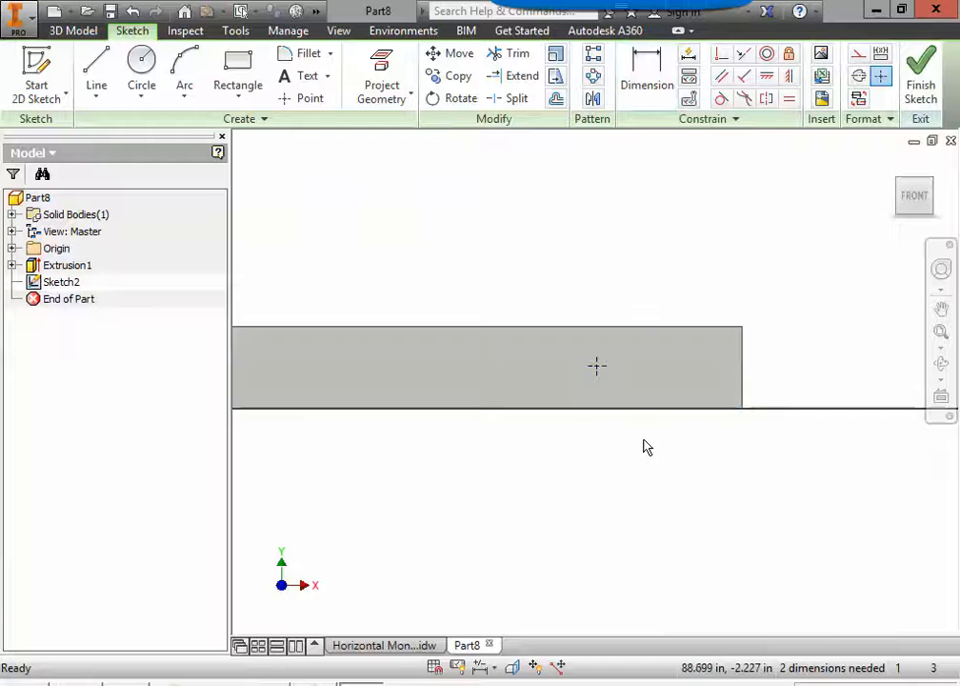
pyautogui.click(660, 85)
pyautogui.click(602, 412)
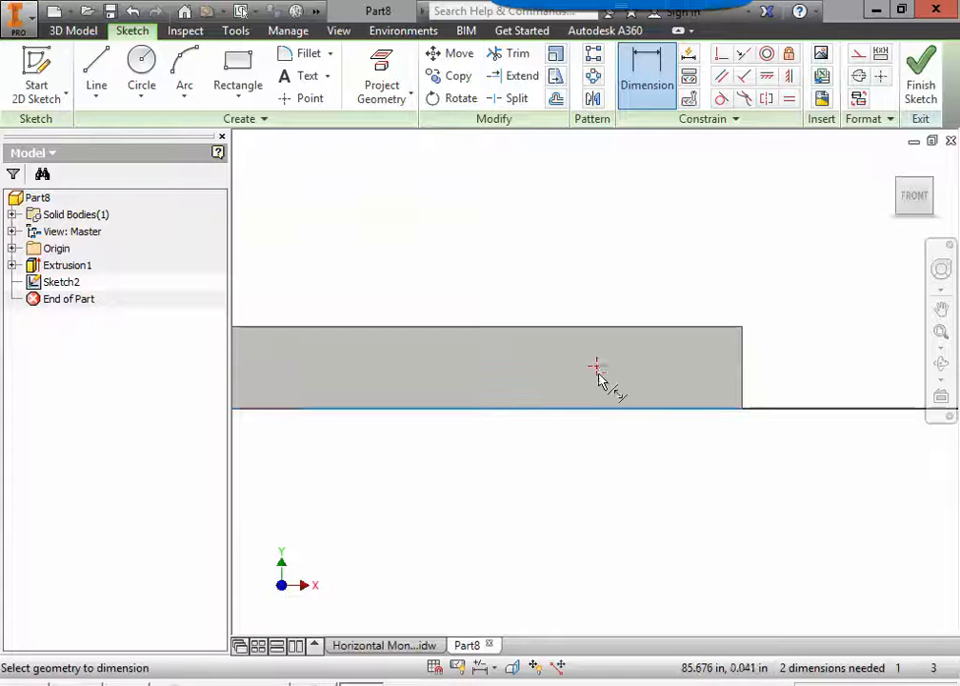
pyautogui.click(596, 368)
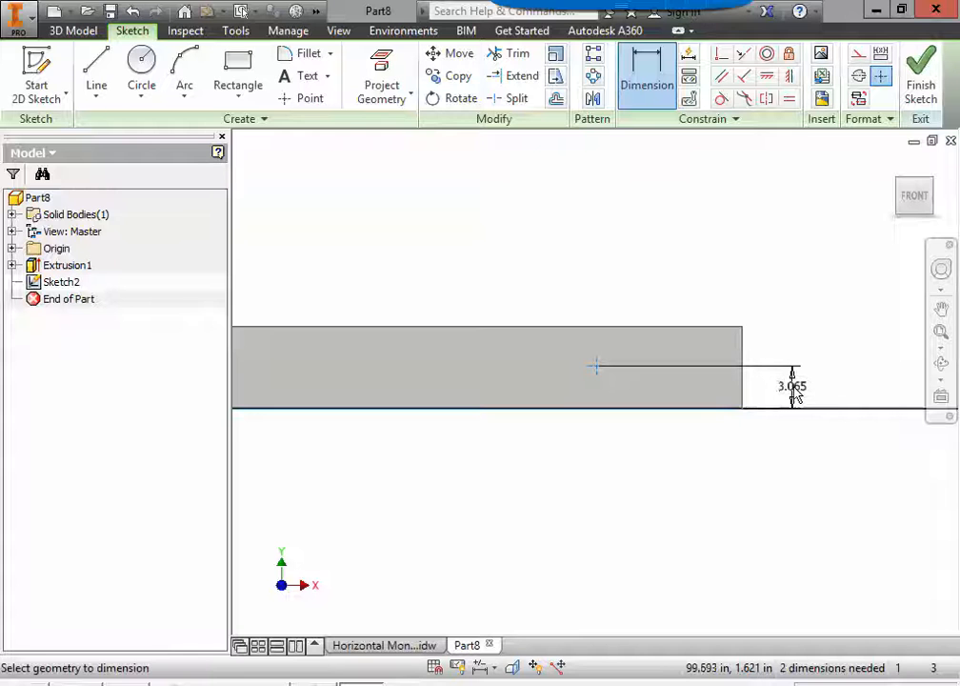
pyautogui.click(798, 394)
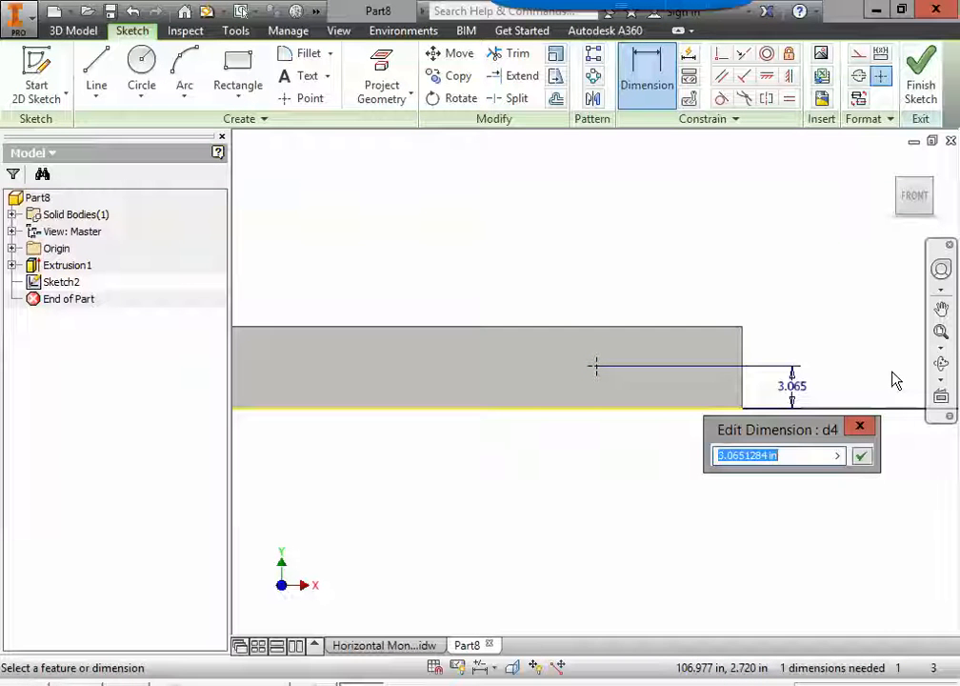
pyautogui.write('3')
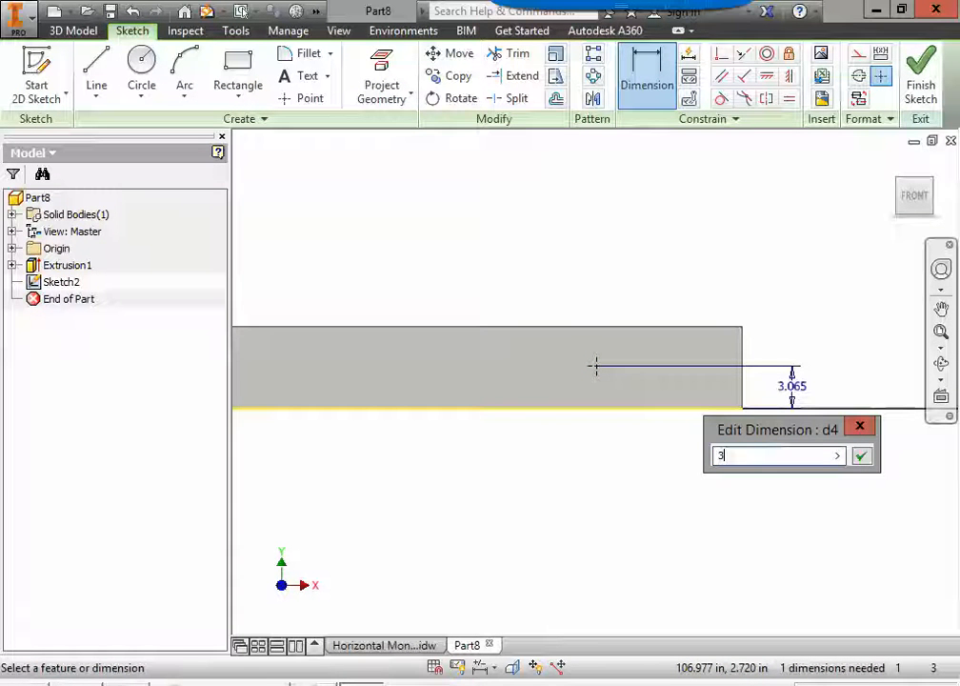
pyautogui.press('Return')
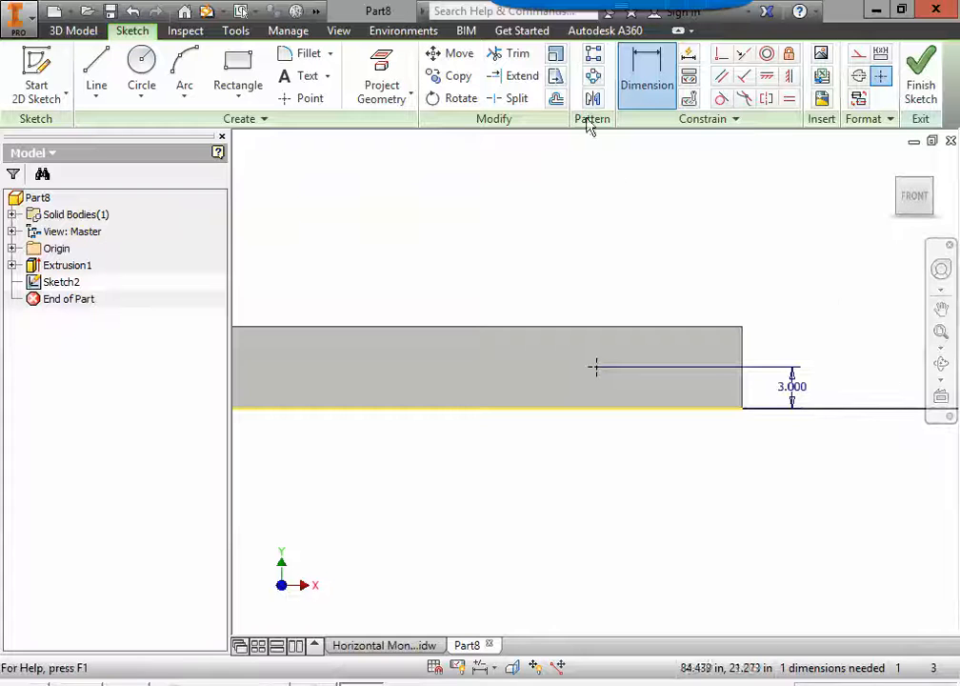
# Dimension the sketch point 12 in horizontally from the bar's right end edge
pyautogui.click(652, 96)
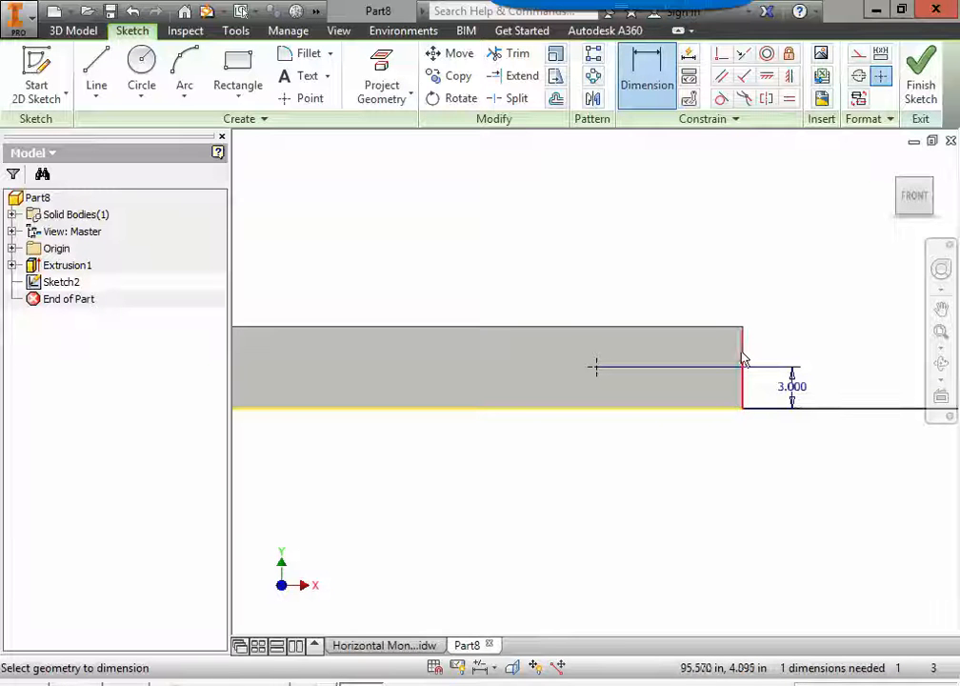
pyautogui.click(744, 358)
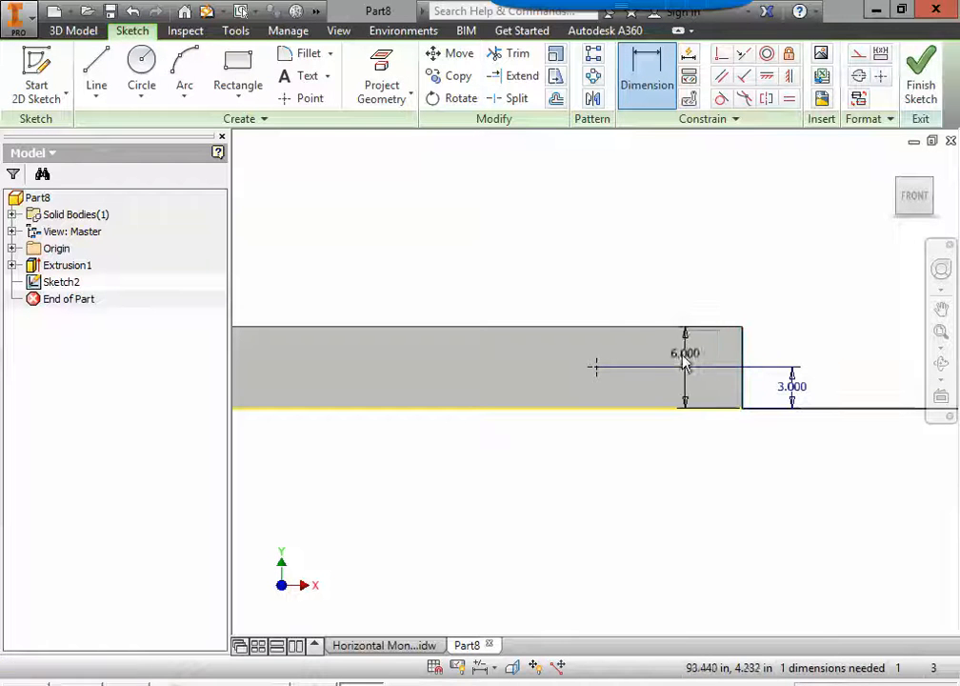
pyautogui.click(595, 370)
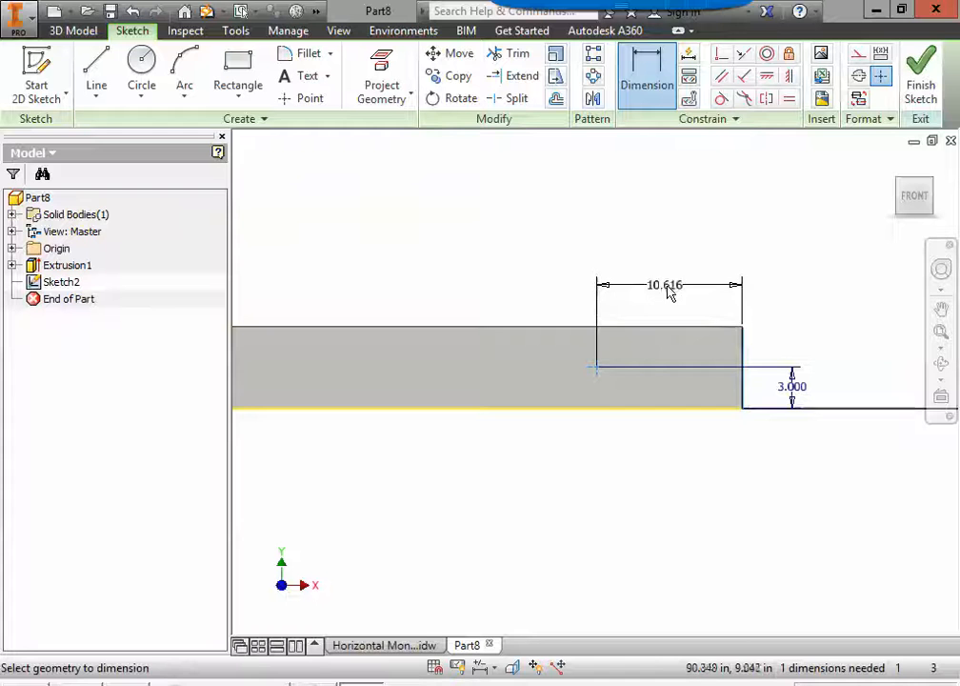
pyautogui.click(669, 288)
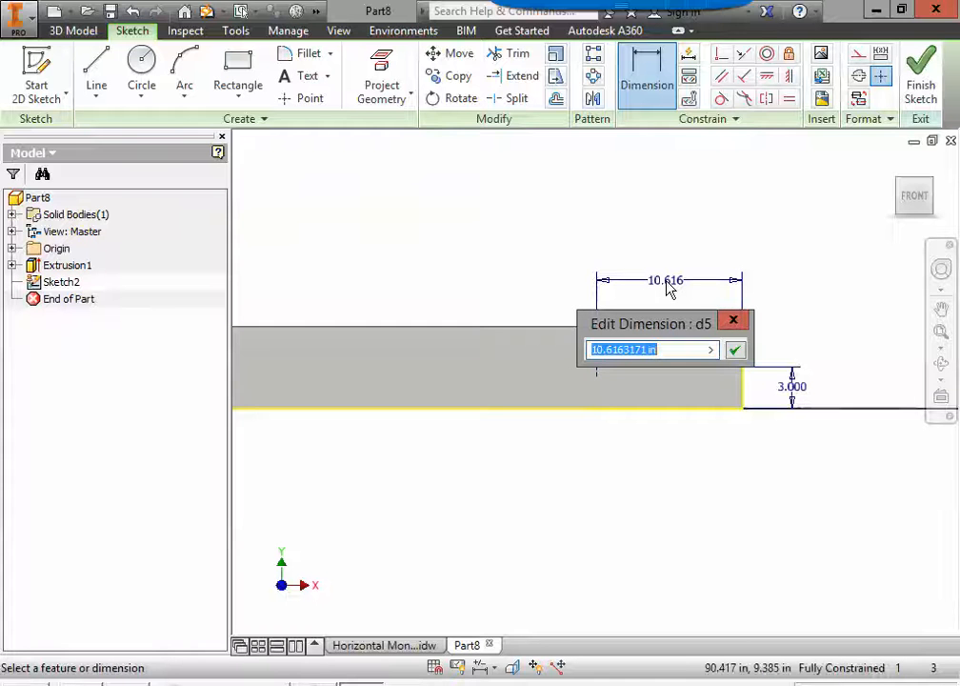
pyautogui.write('1')
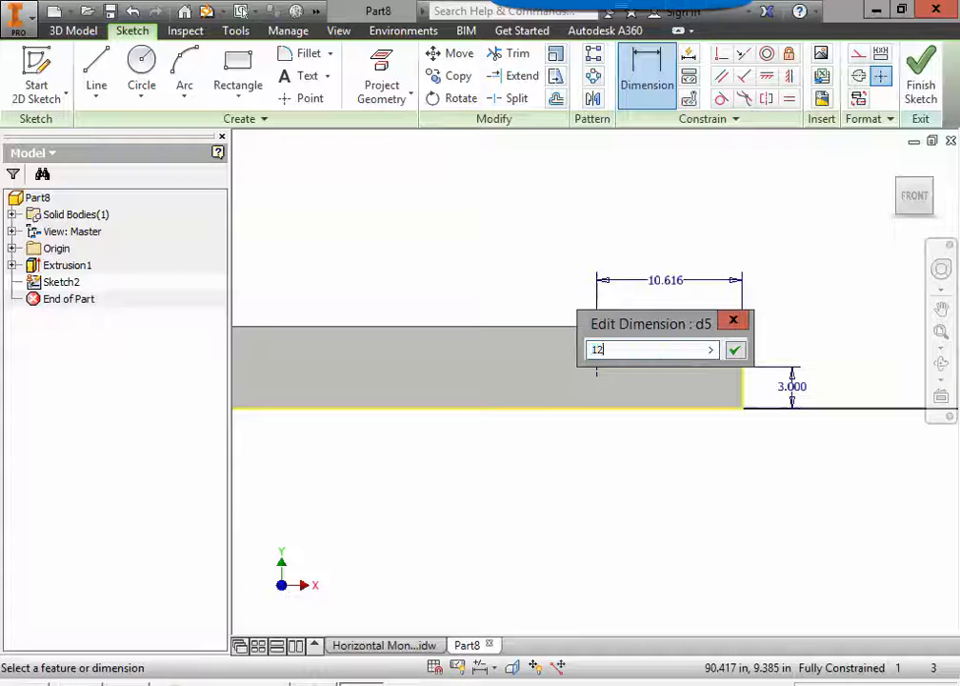
pyautogui.write('2')
pyautogui.press('Return')
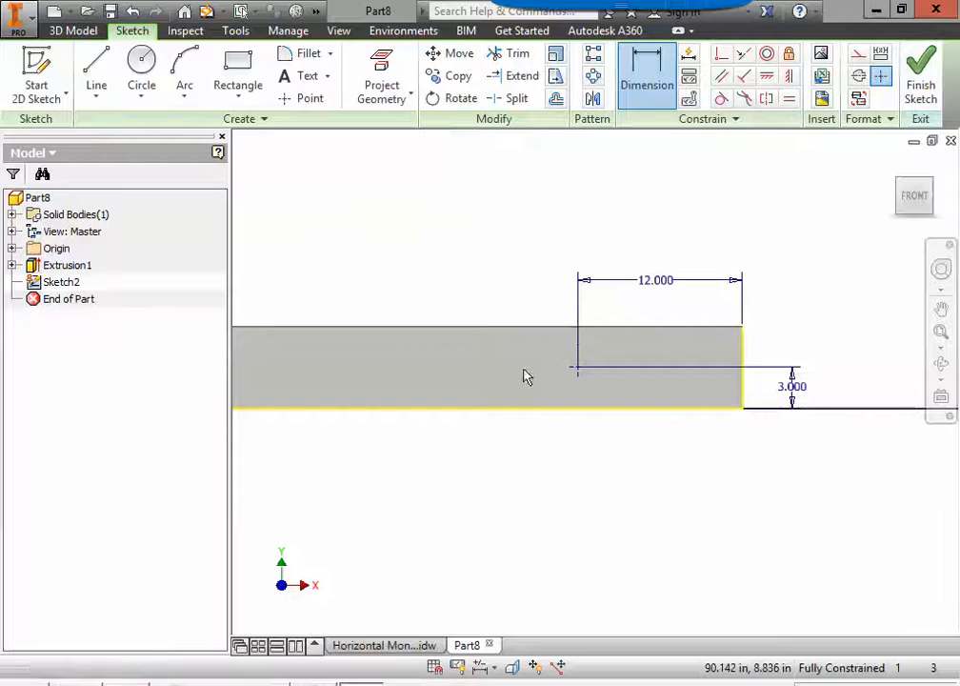
# Start a rectangular sketch pattern of the point along the bar's bottom edge, with Direction 1 flipped toward the bar's left end
pyautogui.scroll(-2, 481, 413)
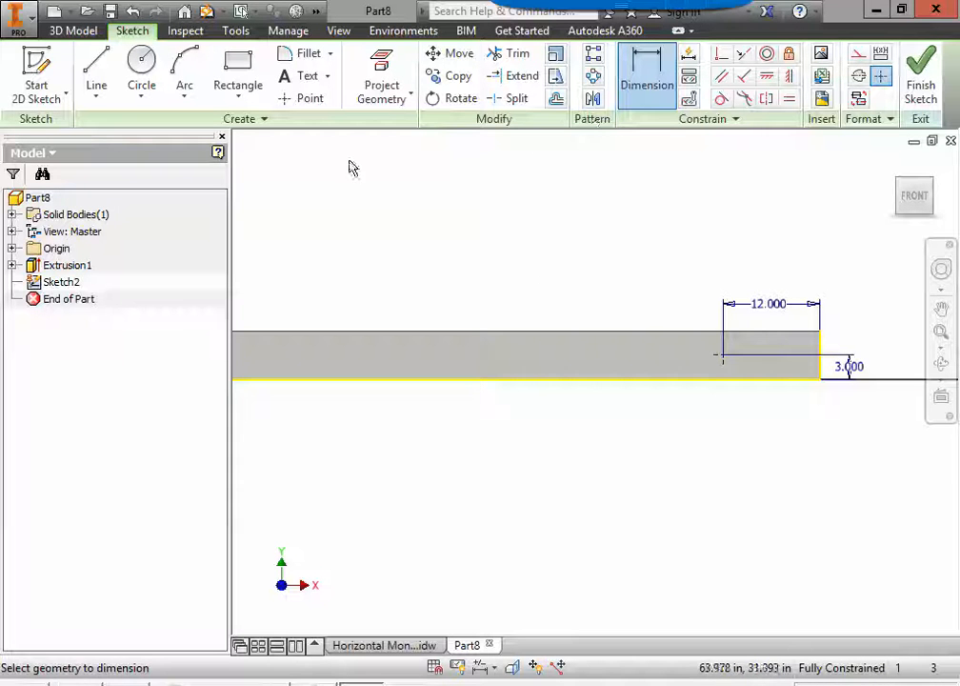
pyautogui.click(593, 57)
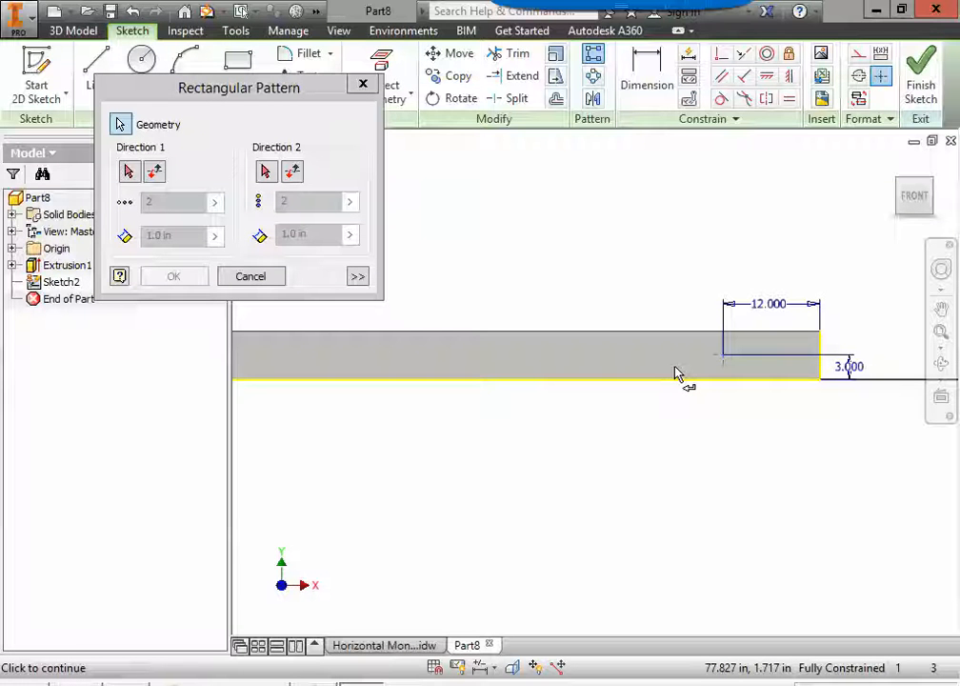
pyautogui.click(130, 175)
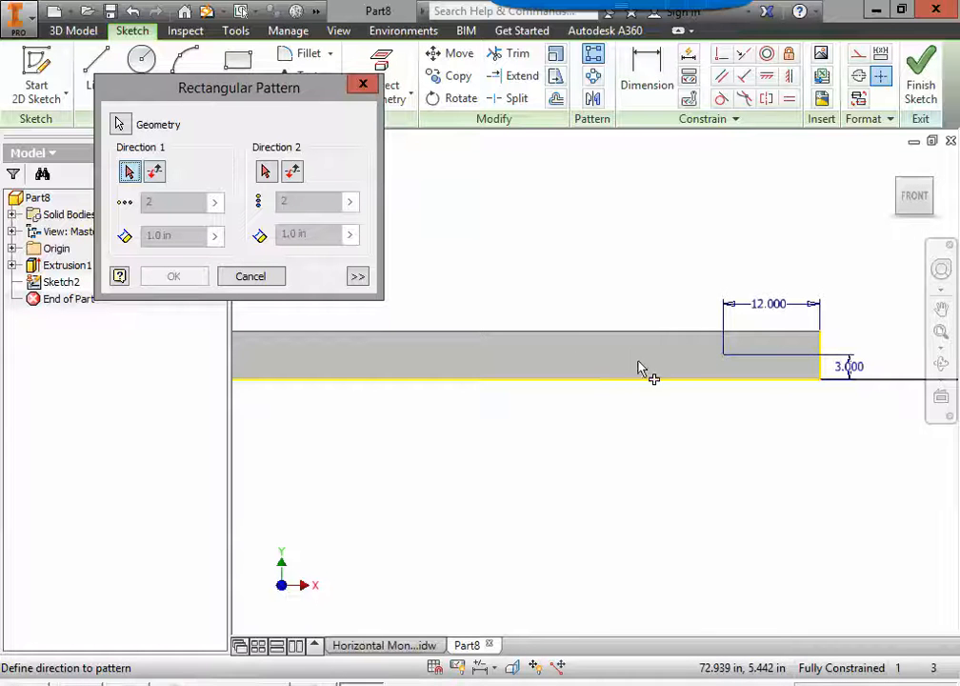
pyautogui.click(690, 381)
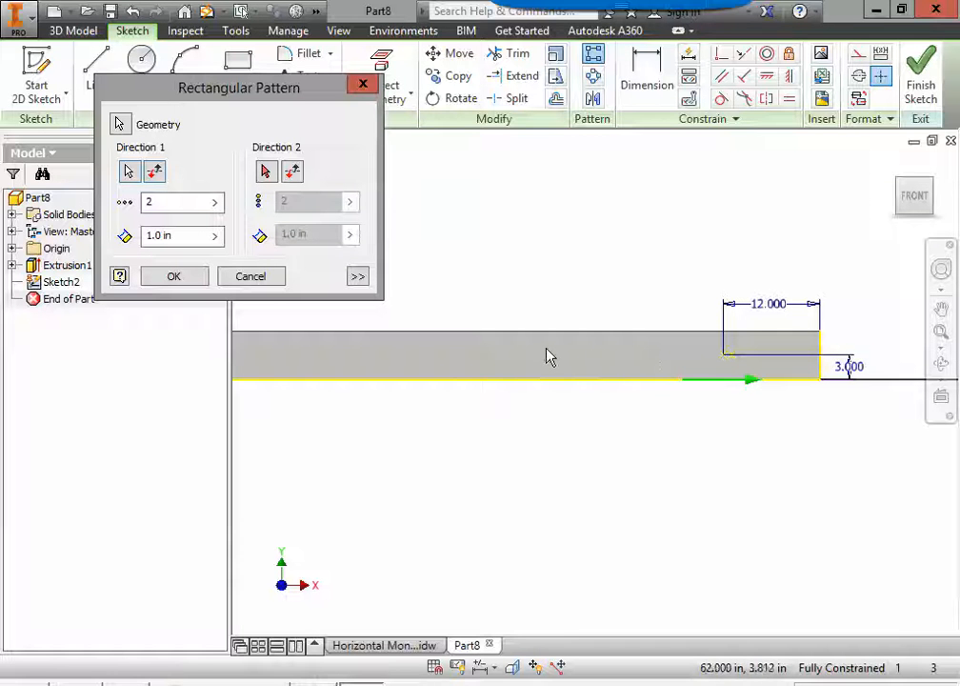
pyautogui.click(156, 173)
pyautogui.click(156, 173)
pyautogui.click(156, 172)
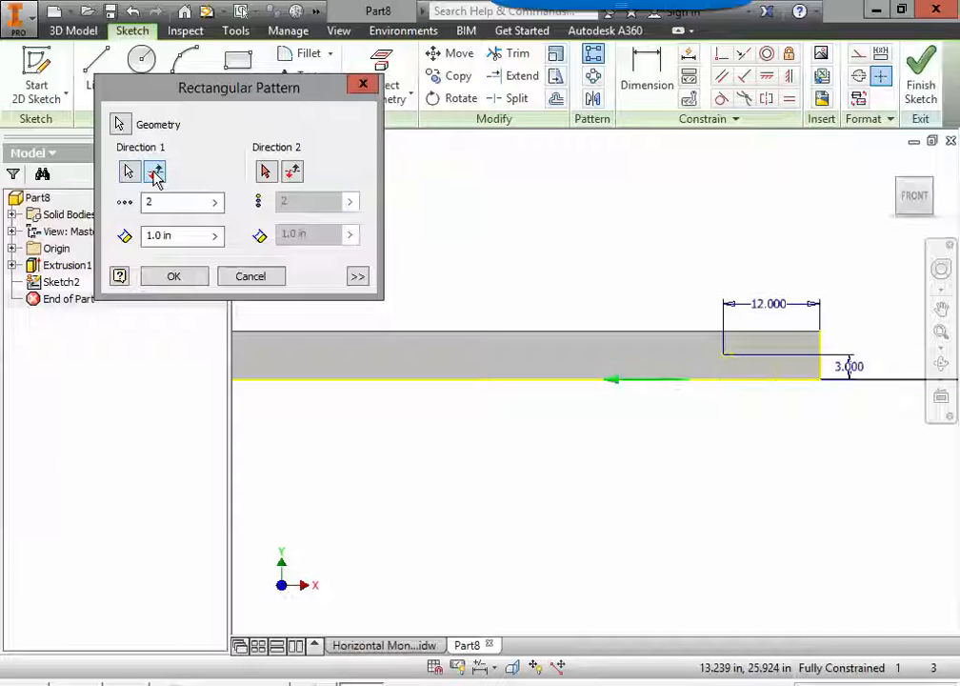
pyautogui.click(156, 173)
pyautogui.click(156, 172)
# Switch to the Horizontal Monkey Bar drawing and check its rectangular pattern note for the count and spacing
pyautogui.click(396, 645)
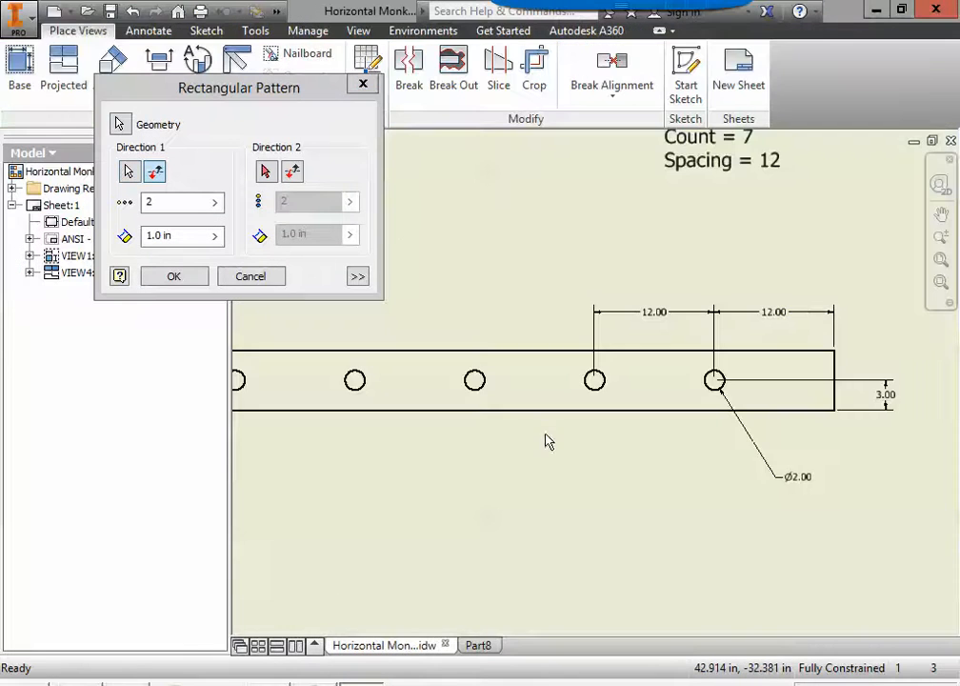
pyautogui.scroll(-5, 546, 441)
pyautogui.scroll(3, 548, 452)
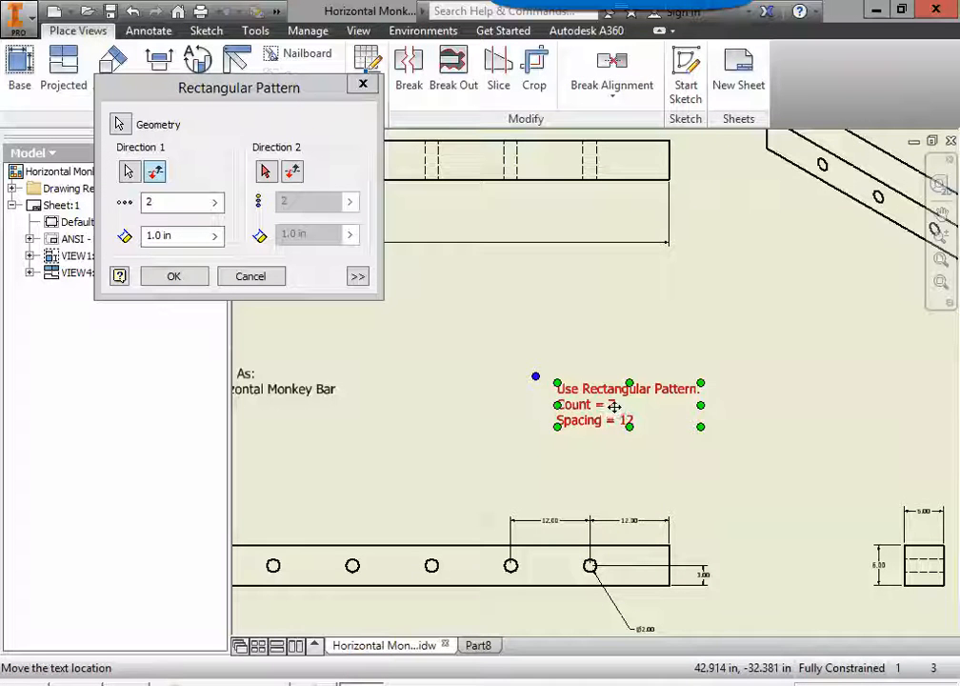
pyautogui.moveTo(492, 522)
pyautogui.mouseDown(button='middle')
pyautogui.moveTo(514, 482)
pyautogui.moveTo(600, 454)
pyautogui.mouseUp(button='middle')
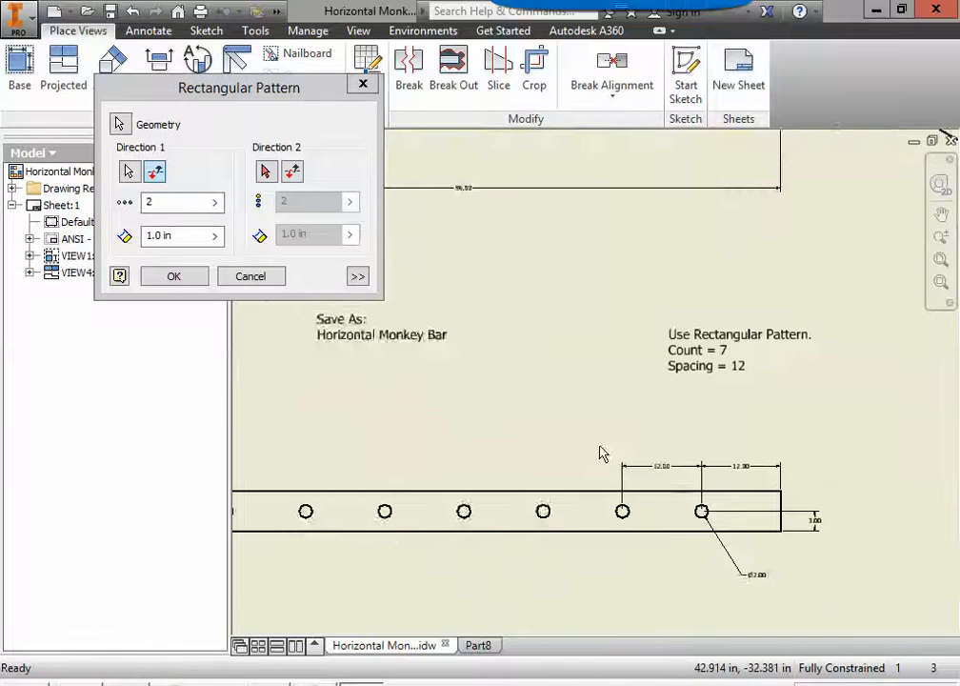
pyautogui.scroll(-2, 651, 491)
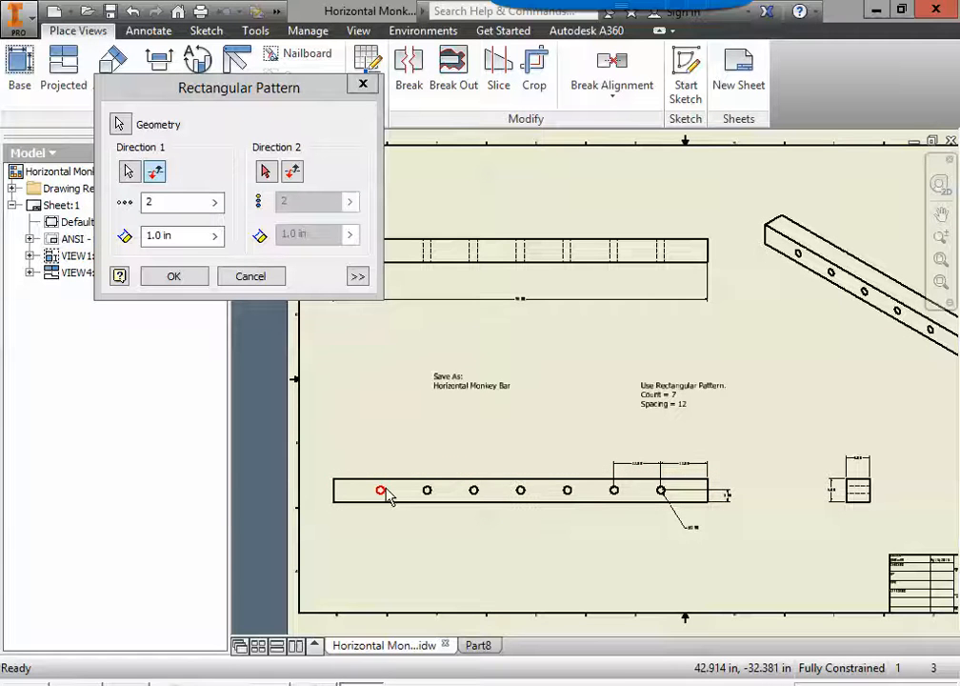
pyautogui.scroll(3, 688, 400)
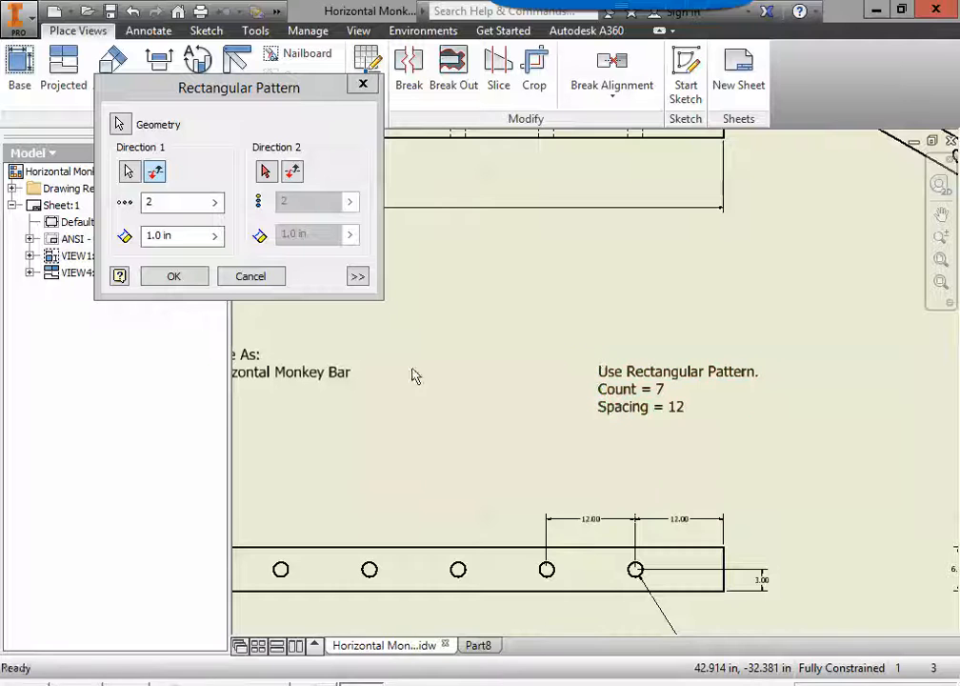
# Back in Part8, complete the rectangular point pattern with 7 instances spaced 12 in apart along Direction 1
pyautogui.click(478, 645)
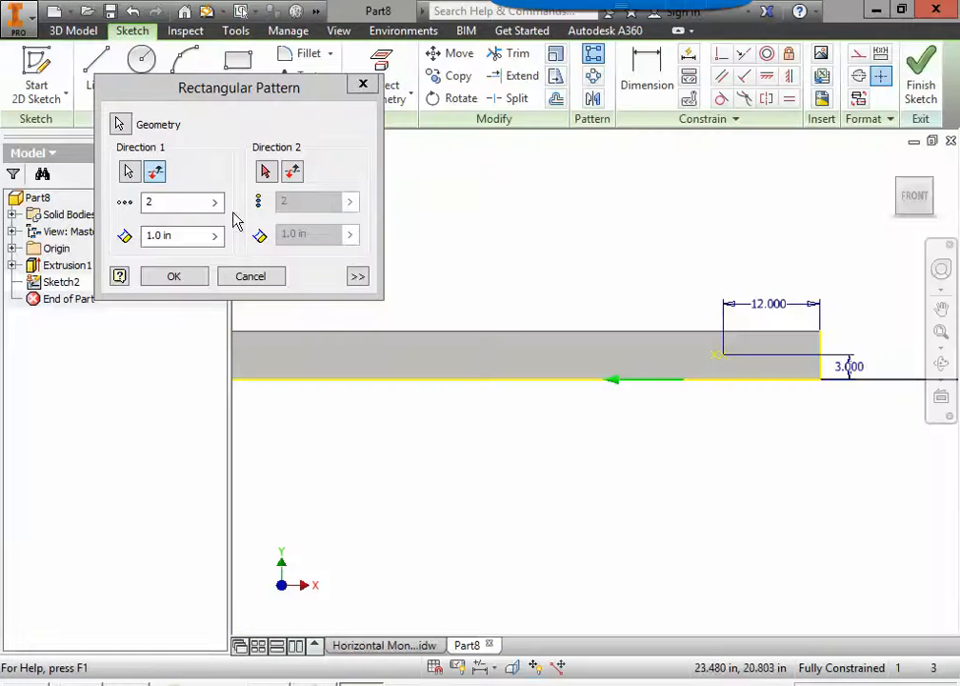
pyautogui.click(181, 203)
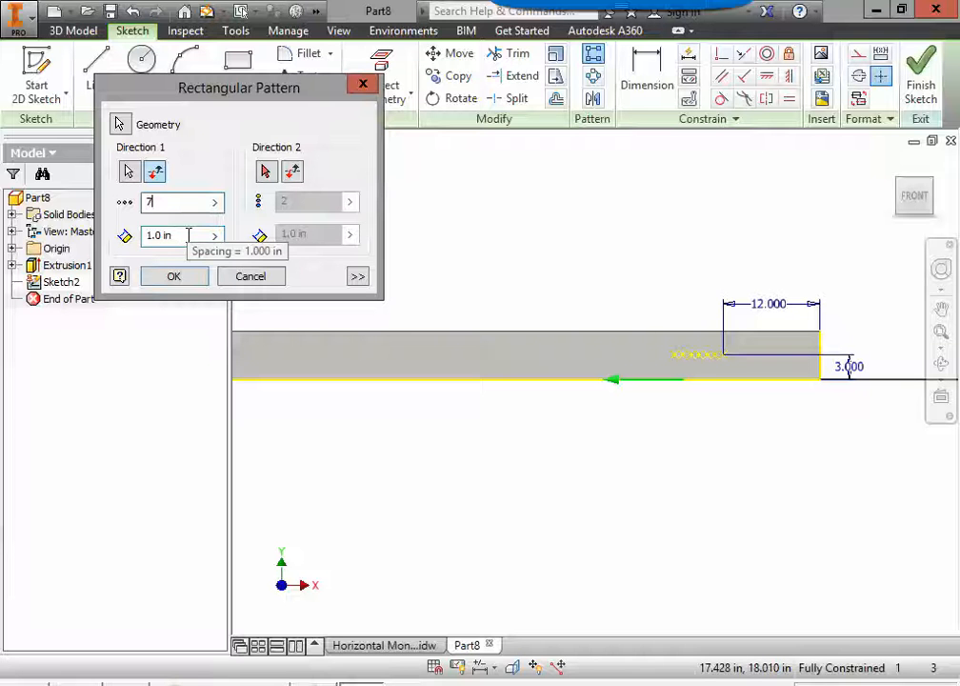
pyautogui.click(188, 235)
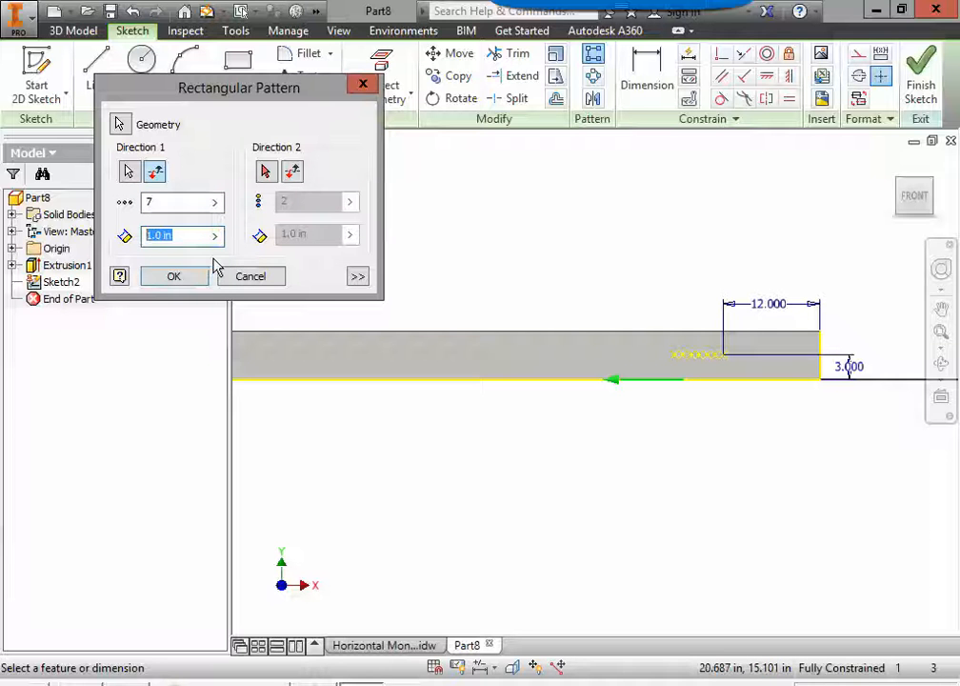
pyautogui.write('12')
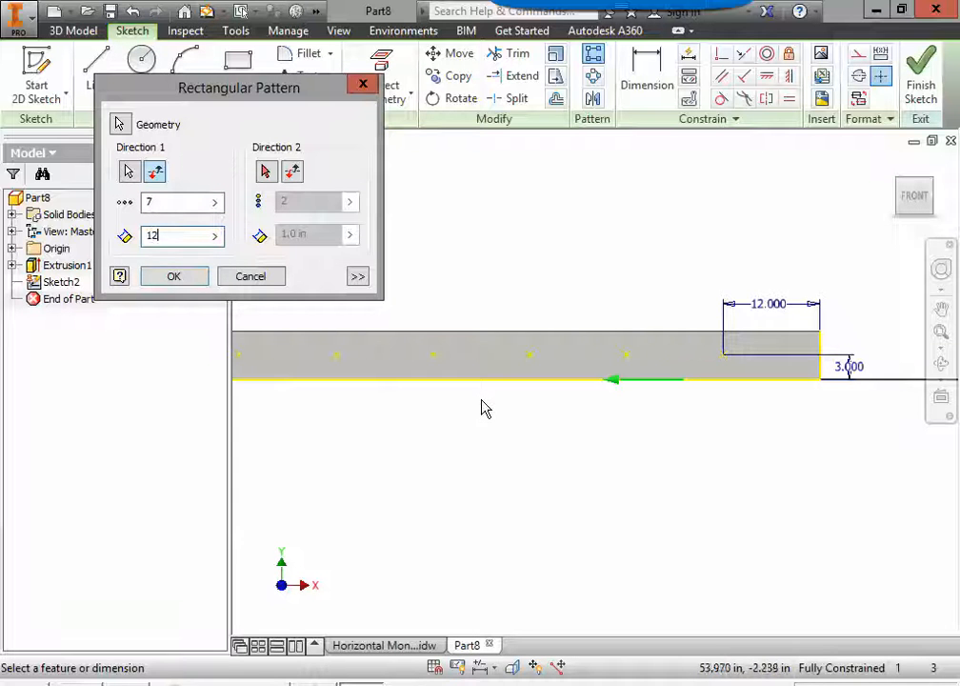
pyautogui.moveTo(487, 410)
pyautogui.mouseDown(button='middle')
pyautogui.moveTo(633, 413)
pyautogui.moveTo(628, 438)
pyautogui.mouseUp(button='middle')
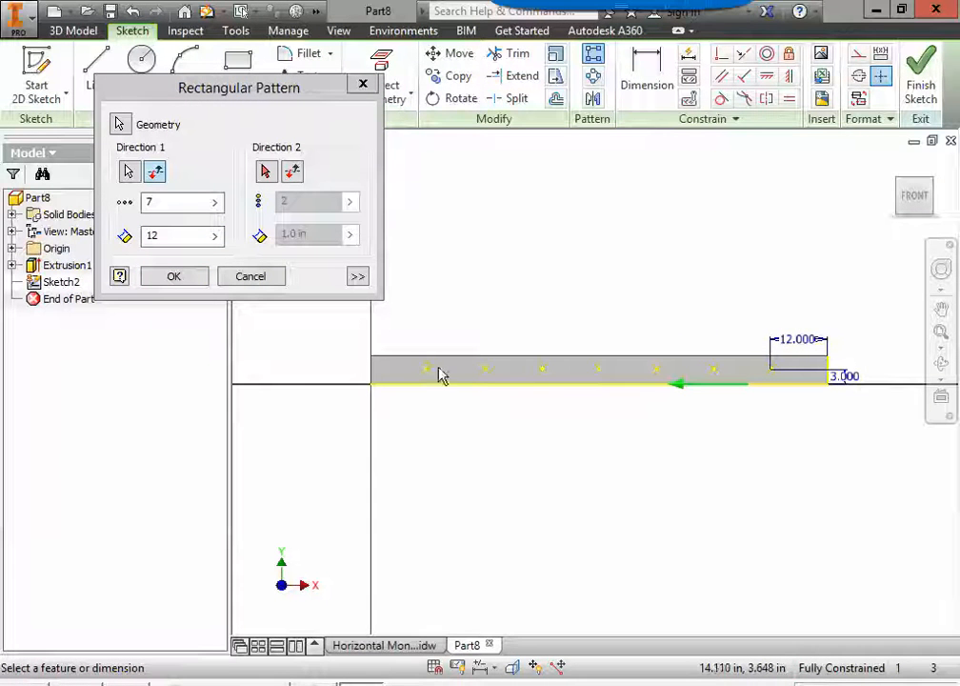
pyautogui.click(175, 277)
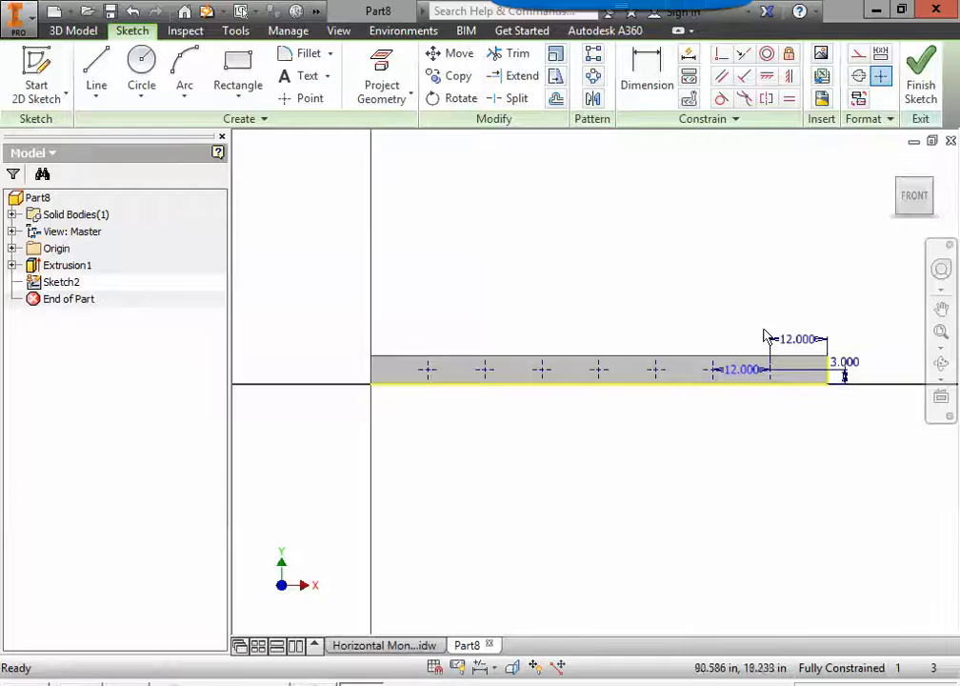
# Finish the sketch and start a Through All Hole feature centred on the patterned sketch points
pyautogui.click(920, 84)
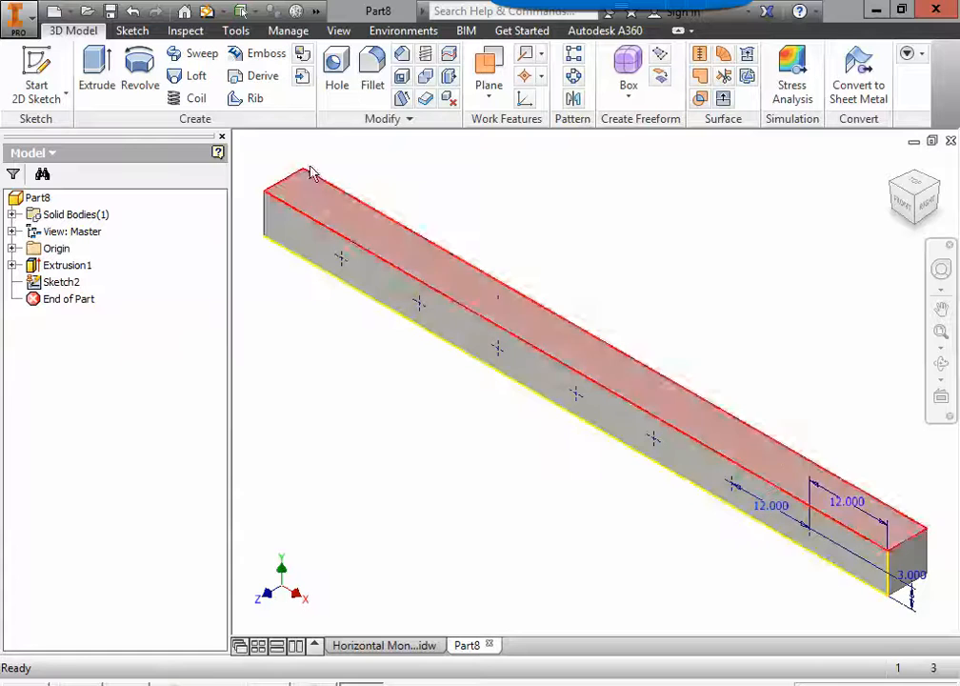
pyautogui.click(338, 83)
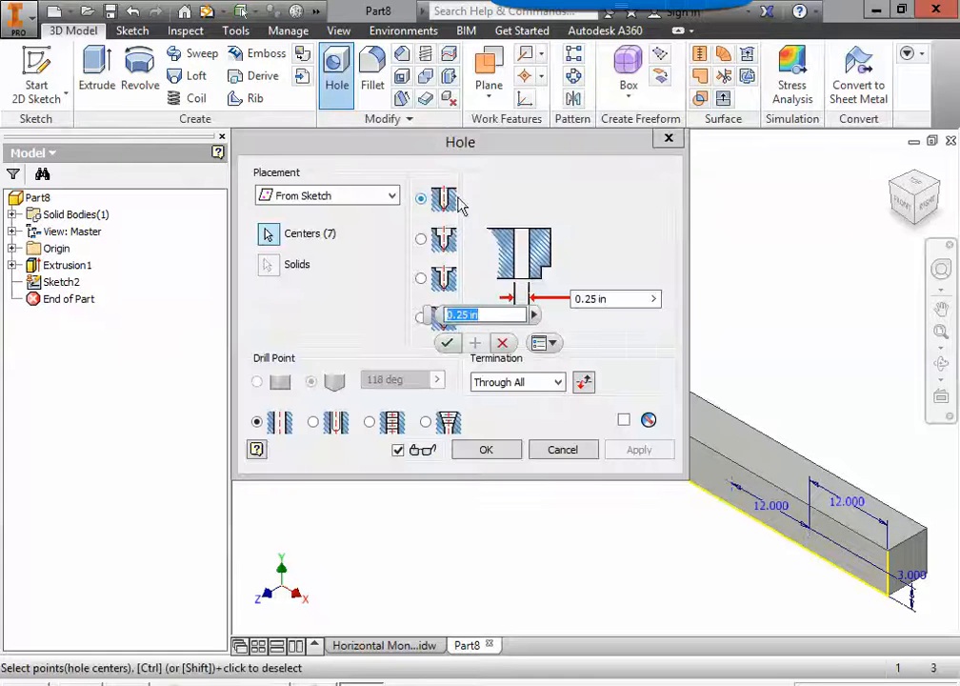
pyautogui.moveTo(505, 155); pyautogui.dragTo(284, 154)
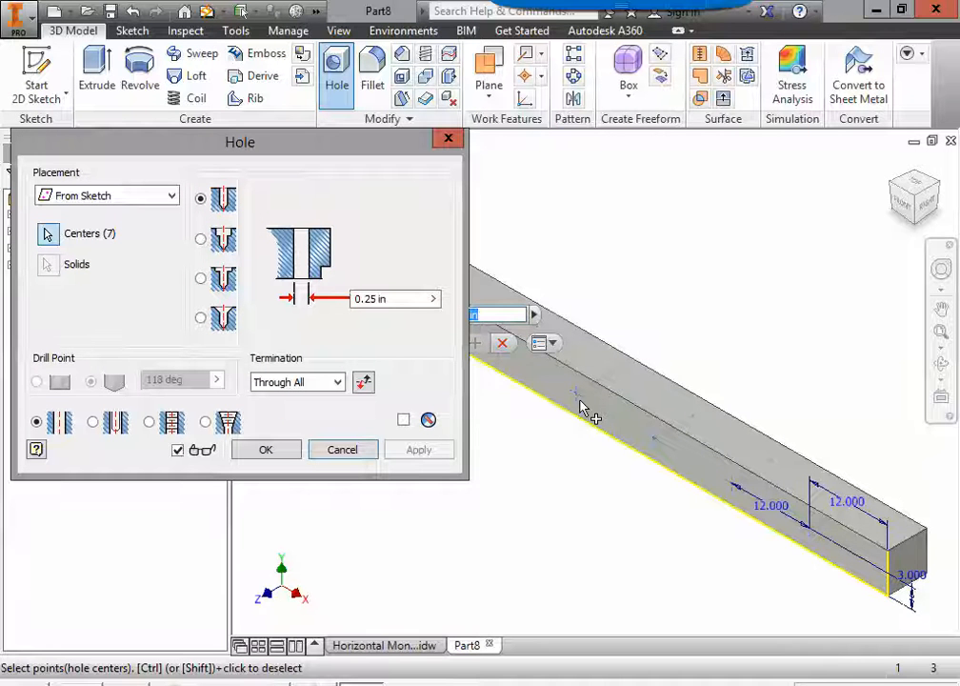
pyautogui.scroll(5, 591, 400)
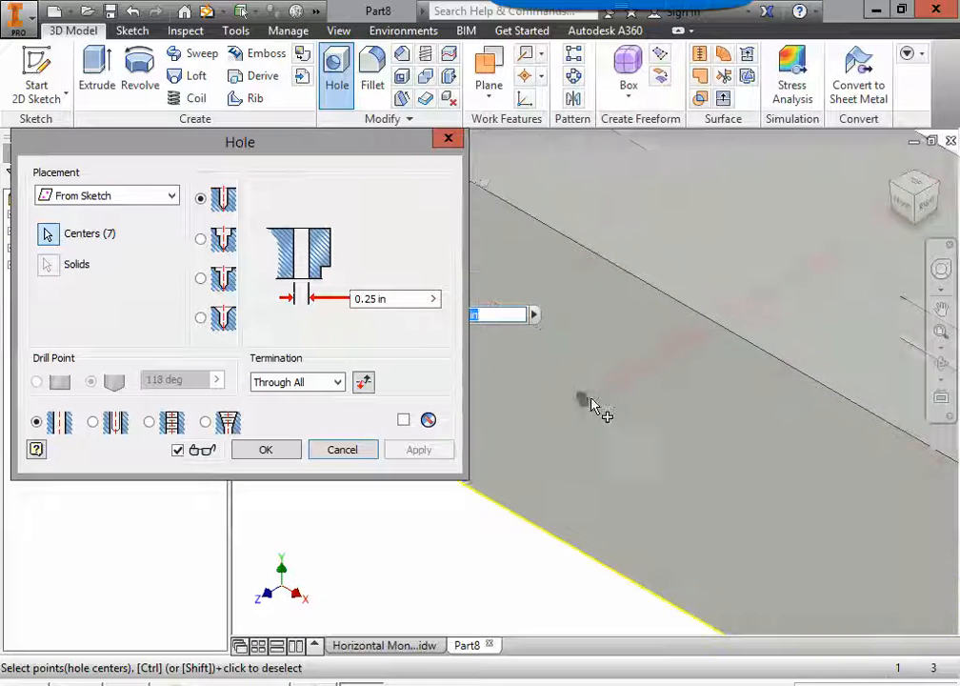
pyautogui.scroll(-5, 591, 398)
pyautogui.scroll(5, 677, 451)
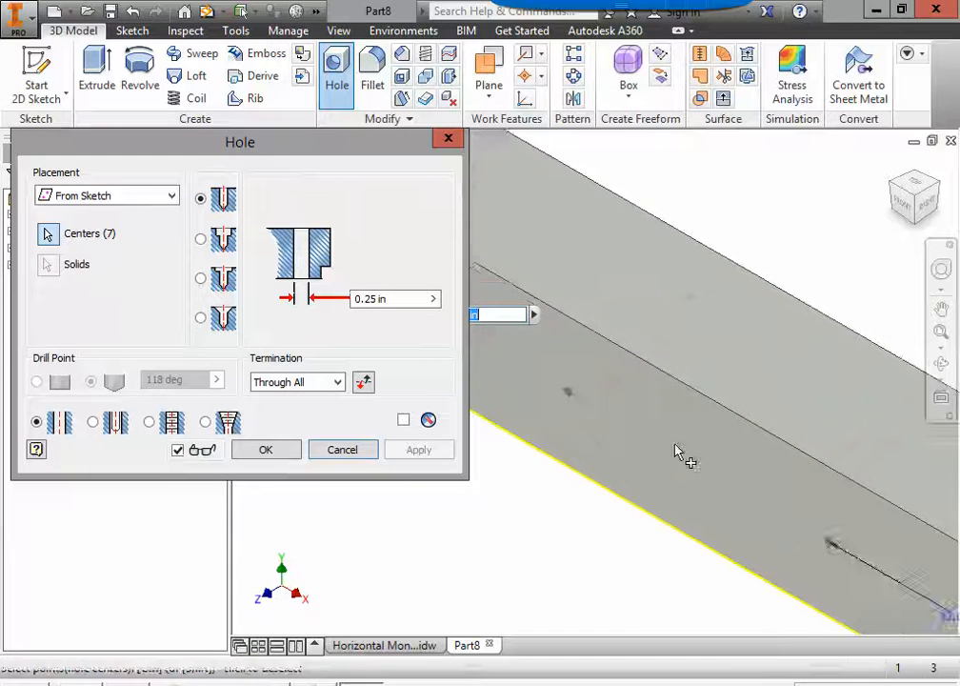
pyautogui.scroll(-3, 554, 407)
pyautogui.scroll(-3, 723, 506)
pyautogui.scroll(3, 668, 480)
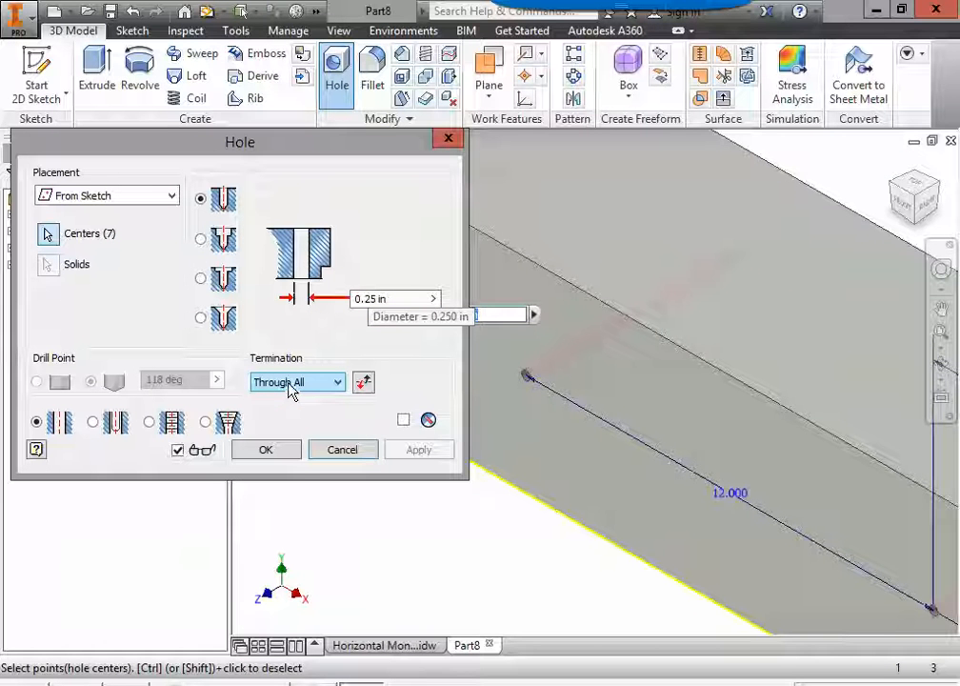
# Examine the hole diameter callout on the bar's front view in the Horizontal Monkey Bar drawing
pyautogui.click(390, 643)
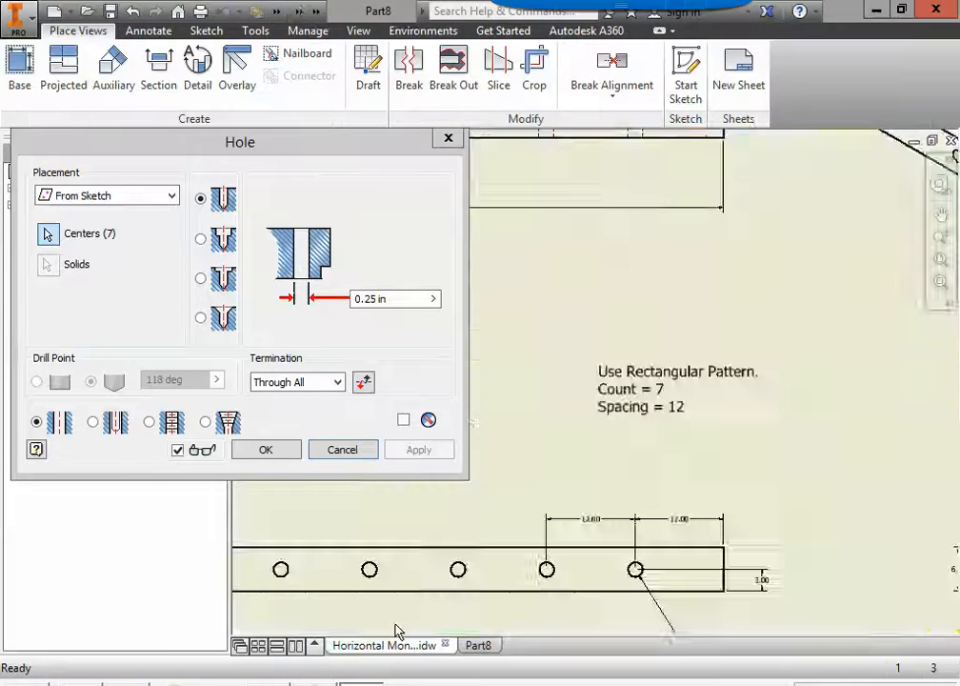
pyautogui.scroll(-5, 569, 461)
pyautogui.moveTo(537, 360); pyautogui.dragTo(678, 360, button='middle')
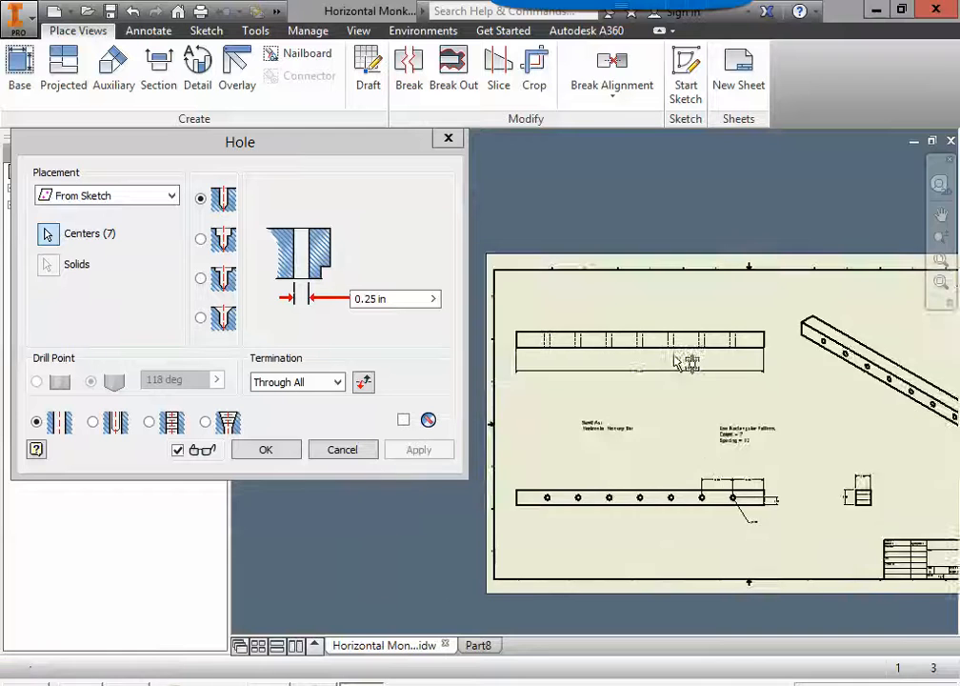
pyautogui.scroll(3, 678, 360)
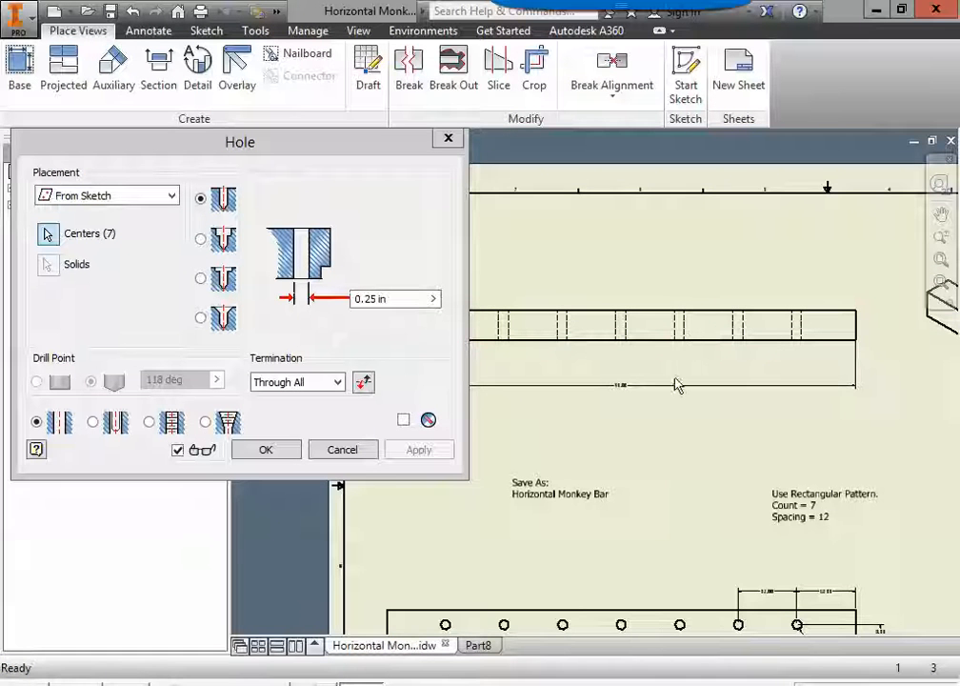
pyautogui.moveTo(654, 551); pyautogui.dragTo(588, 457, button='middle')
pyautogui.moveTo(768, 589); pyautogui.dragTo(693, 488, button='middle')
pyautogui.scroll(3, 707, 481)
pyautogui.scroll(4, 706, 487)
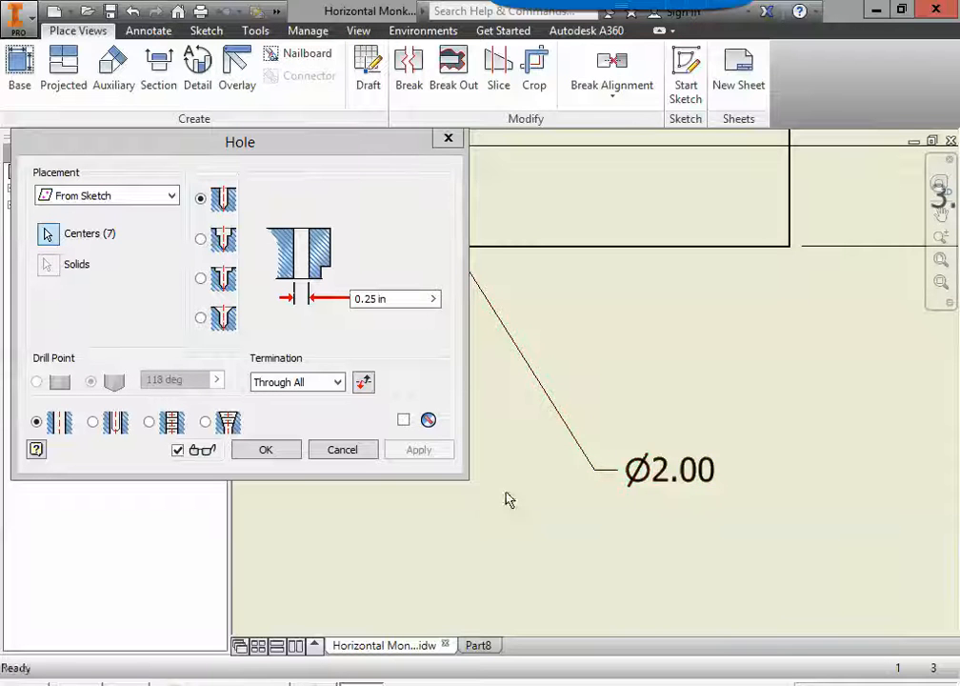
# Back in Part8, set the hole diameter to 2 in, create the through holes and inspect the bar from the front and in home view
pyautogui.click(478, 646)
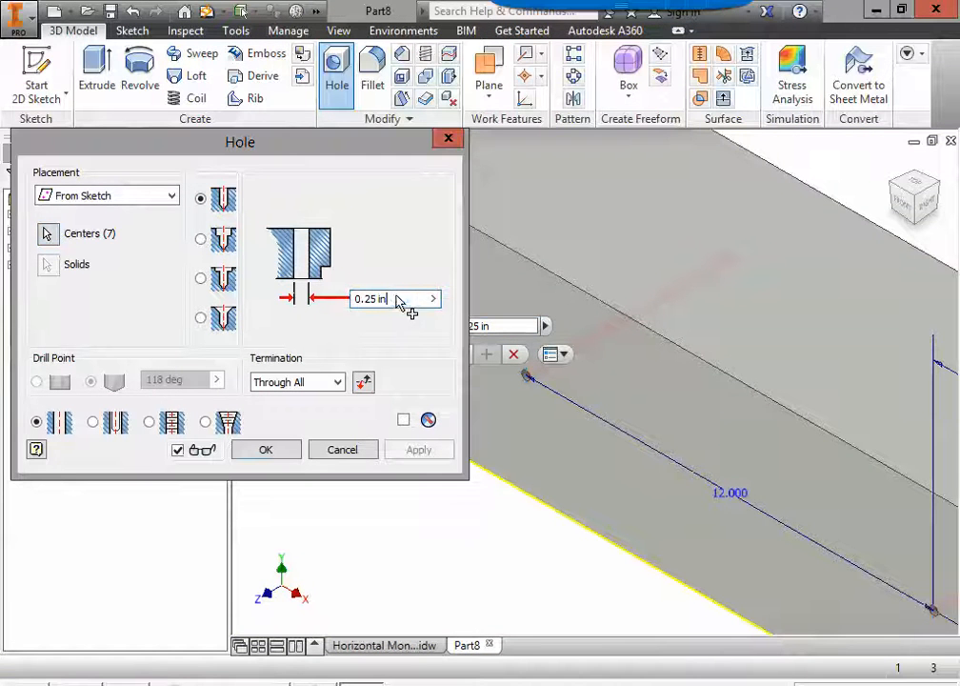
pyautogui.moveTo(398, 300); pyautogui.dragTo(340, 303)
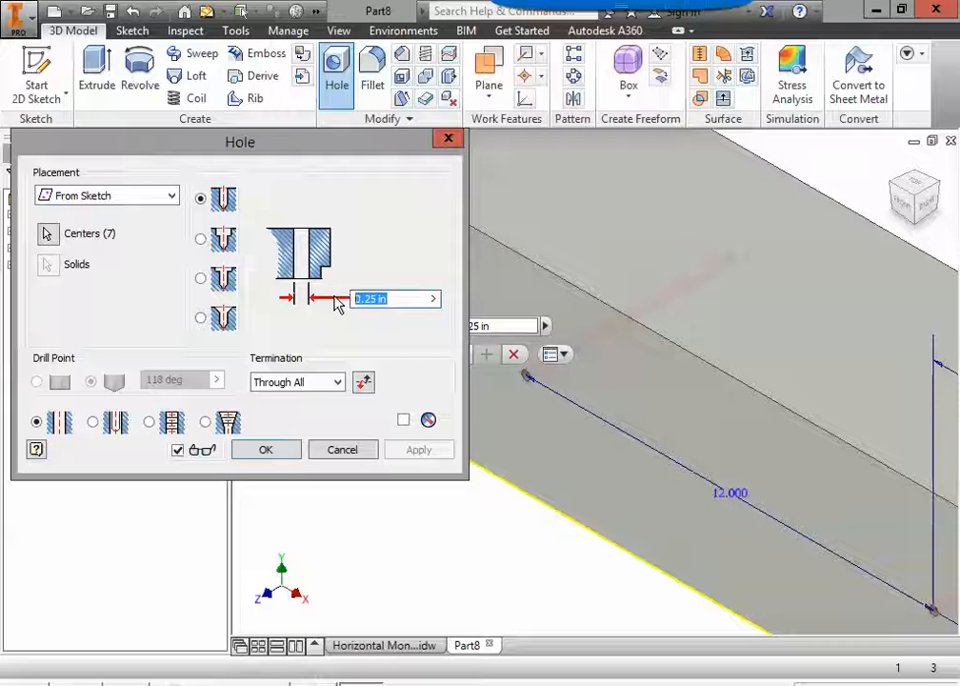
pyautogui.write('2')
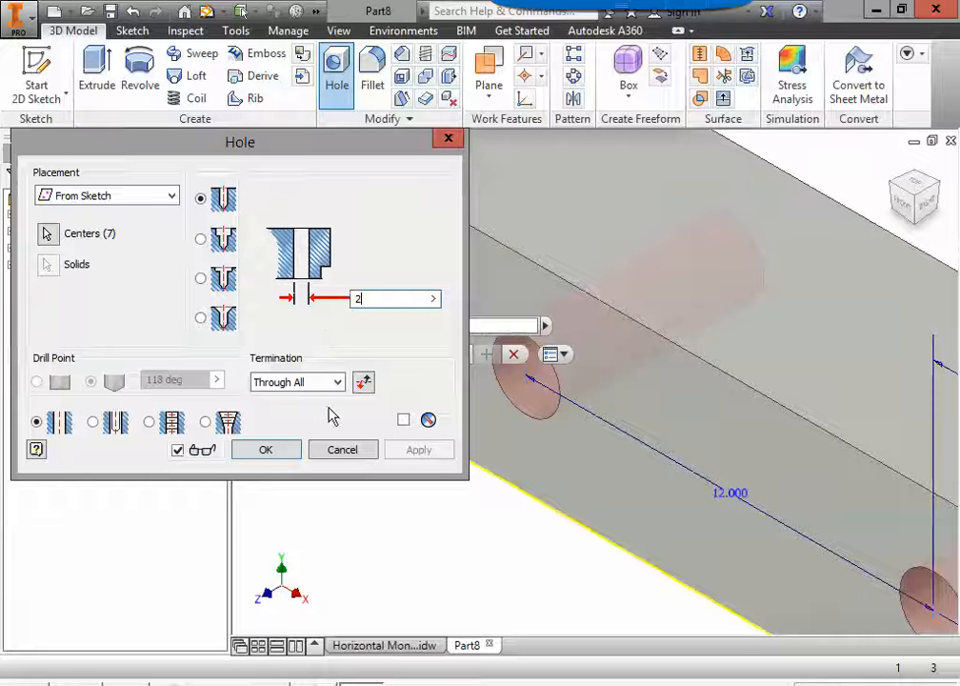
pyautogui.click(266, 450)
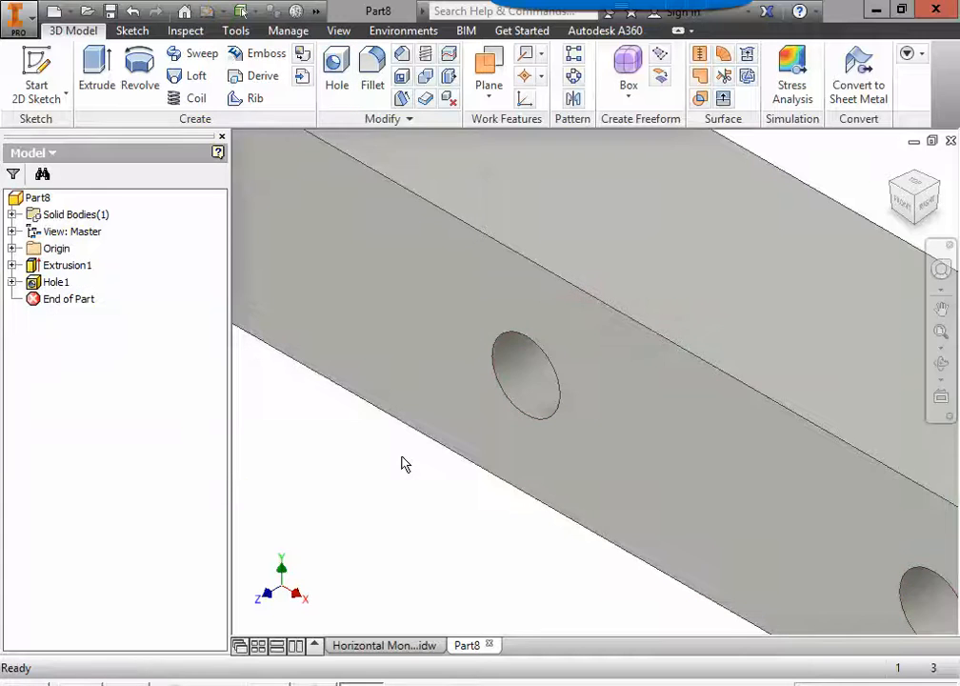
pyautogui.scroll(-5, 403, 459)
pyautogui.scroll(-3, 402, 459)
pyautogui.moveTo(413, 497); pyautogui.dragTo(588, 471, button='middle')
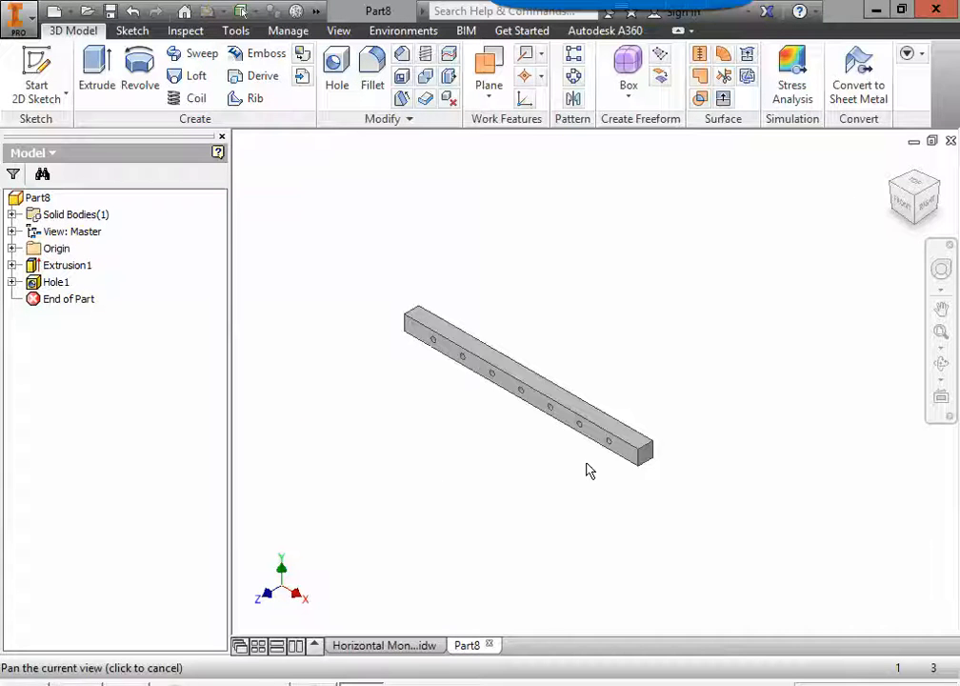
pyautogui.keyDown('shift'); pyautogui.moveTo(535, 509); pyautogui.dragTo(588, 470, button='middle'); pyautogui.keyUp('shift')
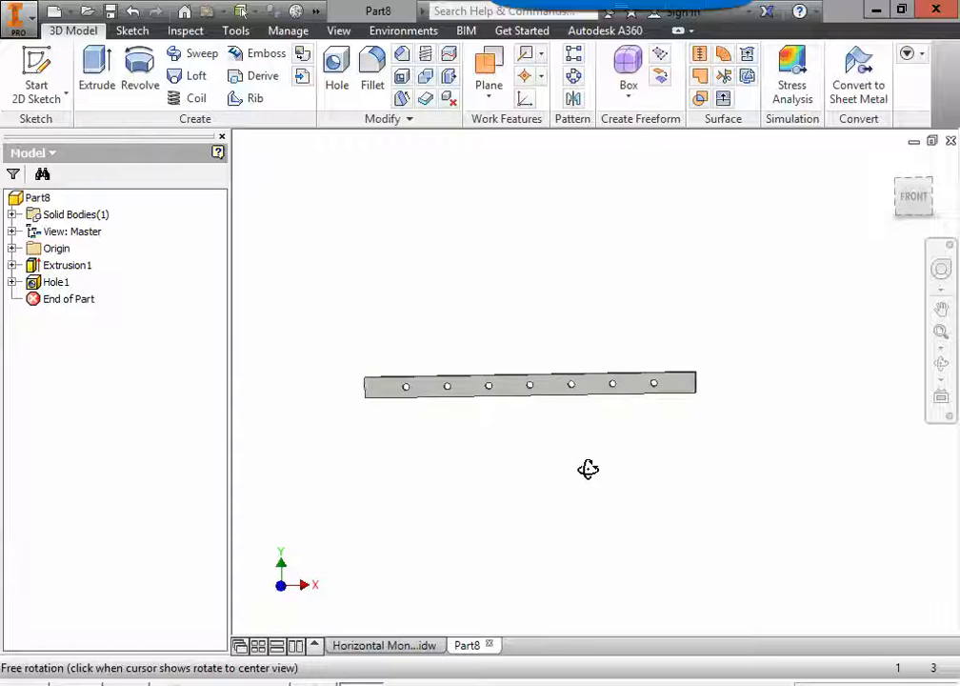
pyautogui.click(893, 165)
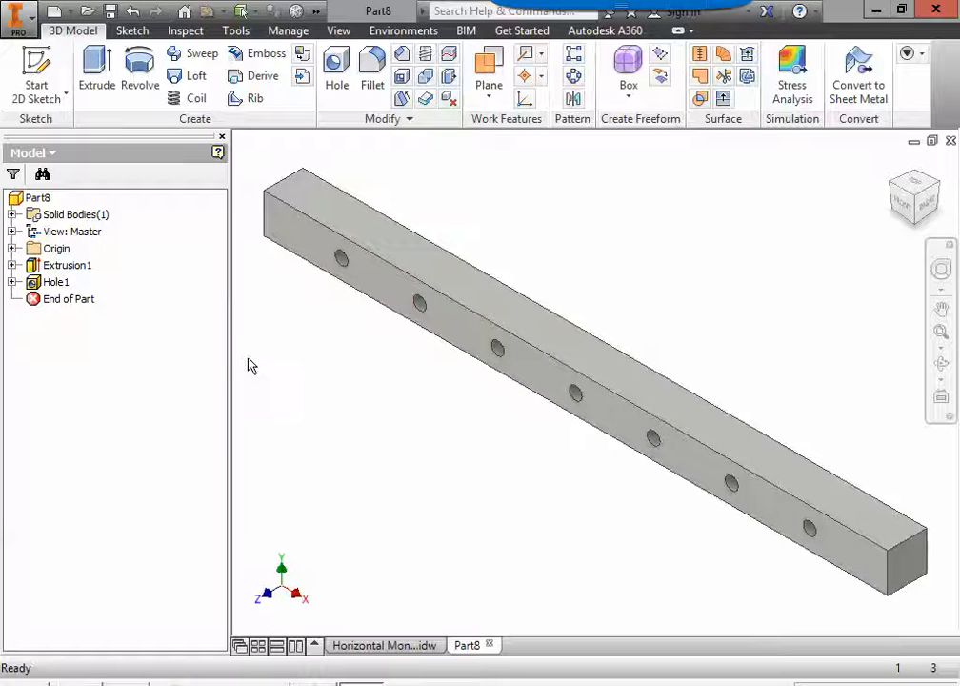
# Check the Save As note in the Horizontal Monkey Bar drawing for the part's file name, and return to Part8
pyautogui.click(424, 647)
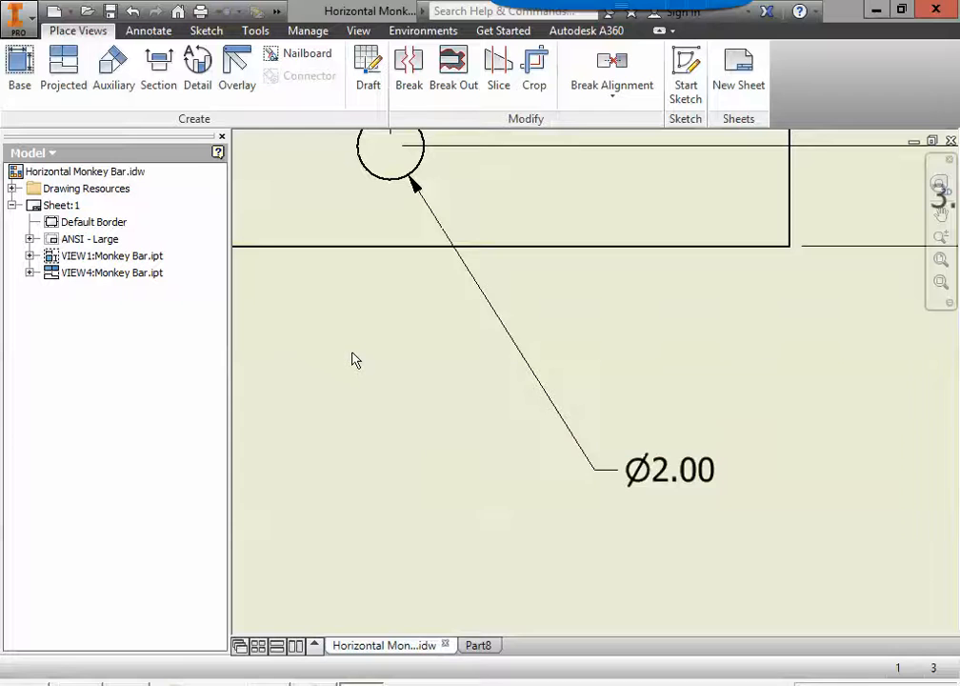
pyautogui.scroll(5, 524, 362)
pyautogui.moveTo(540, 355)
pyautogui.mouseDown(button='middle')
pyautogui.moveTo(546, 498)
pyautogui.moveTo(820, 512)
pyautogui.mouseUp(button='middle')
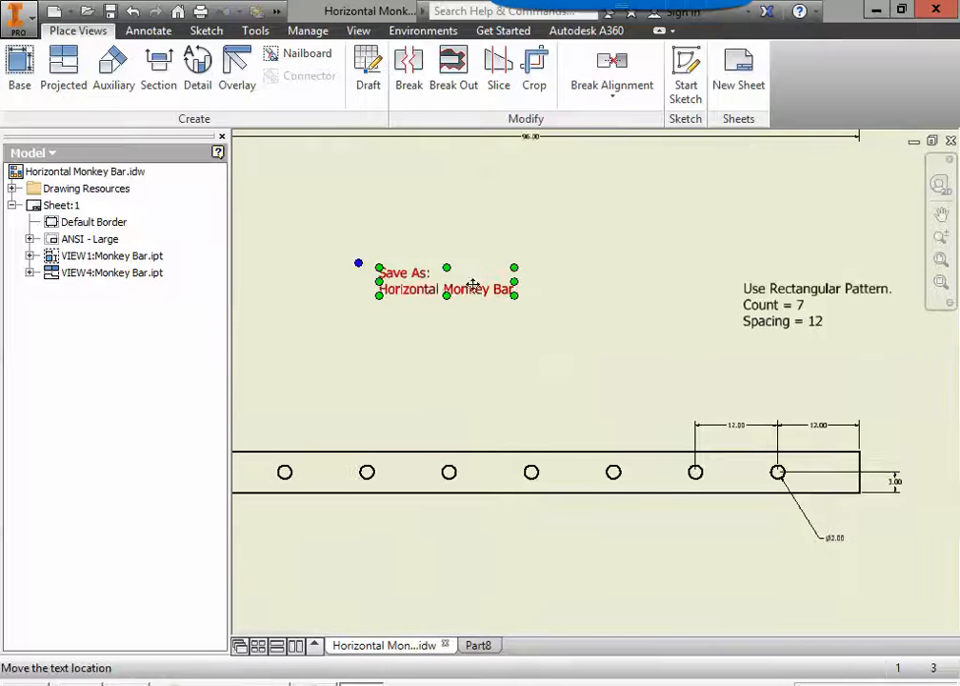
pyautogui.click(471, 648)
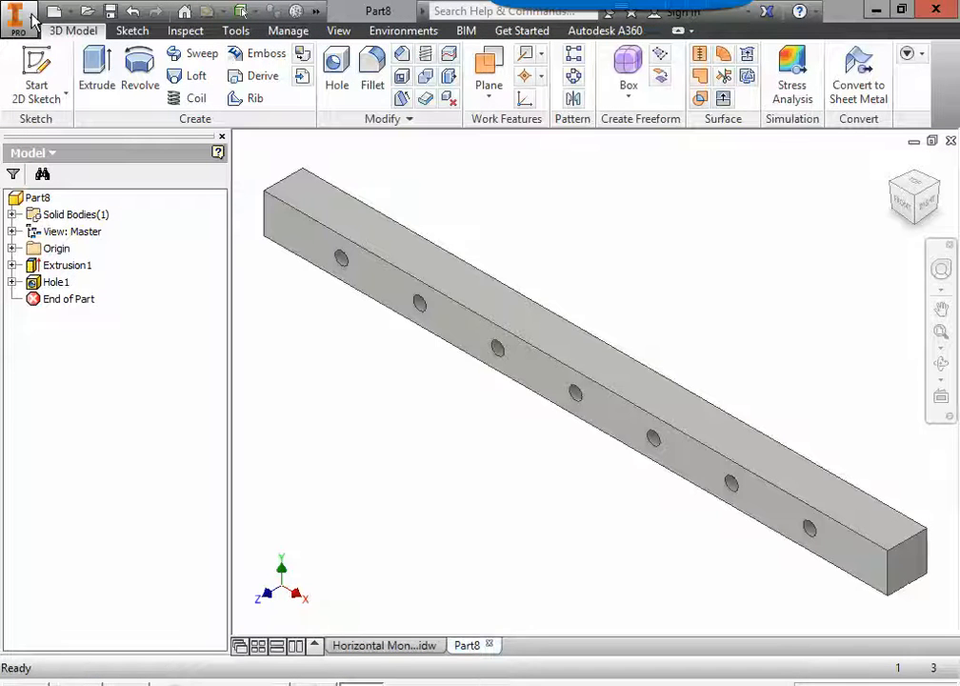
# Save the part in the 1PlayGround folder as an Inventor part file named Horizontal Monkey Bar
pyautogui.click(31, 17)
pyautogui.click(74, 223)
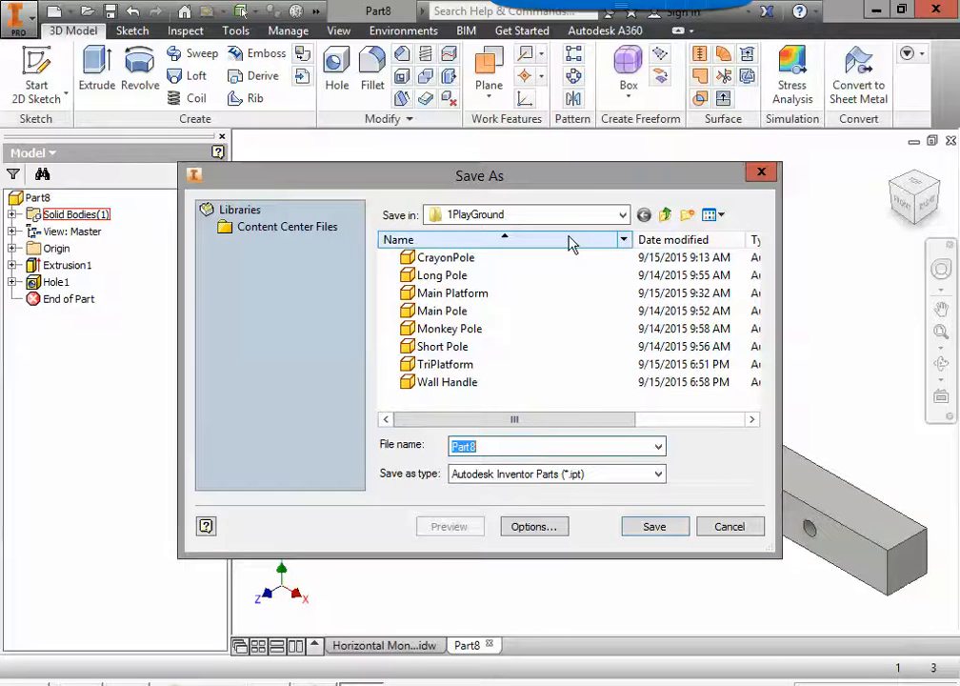
pyautogui.click(614, 217)
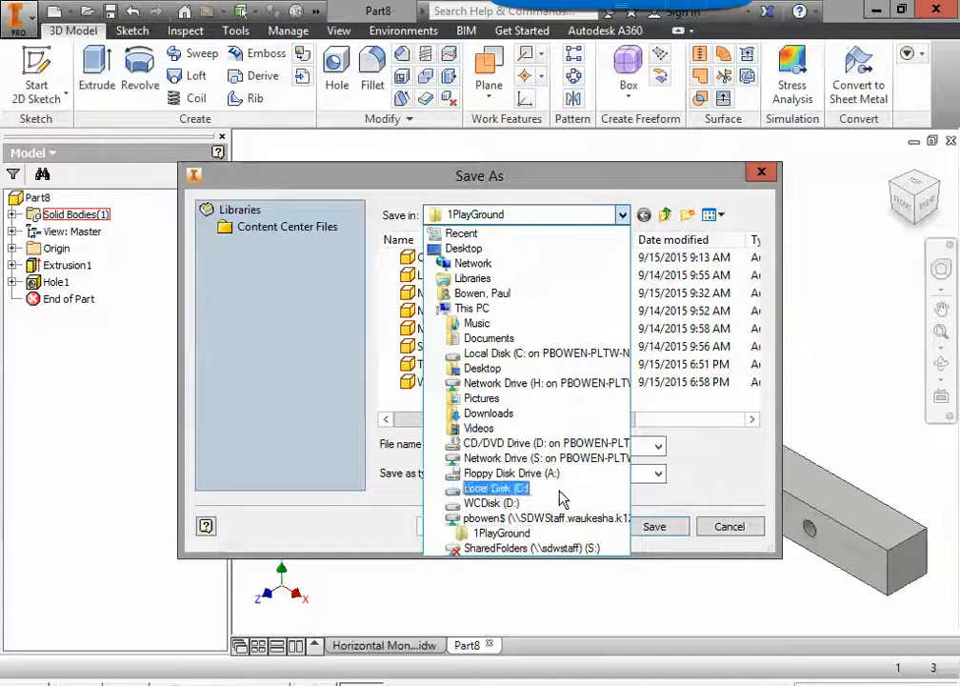
pyautogui.click(548, 519)
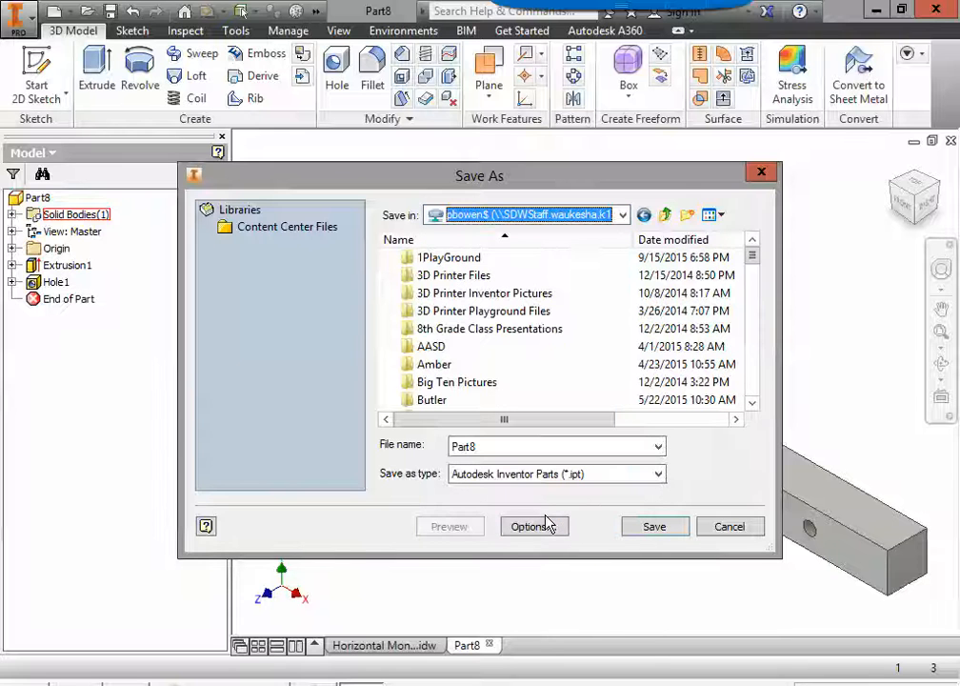
pyautogui.doubleClick(450, 258)
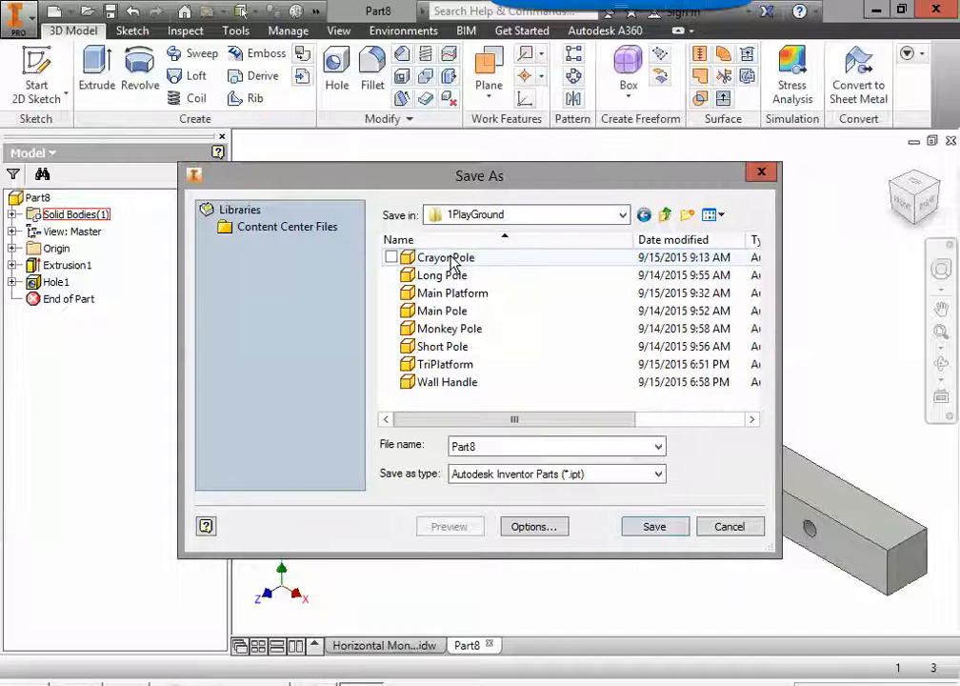
pyautogui.doubleClick(500, 444)
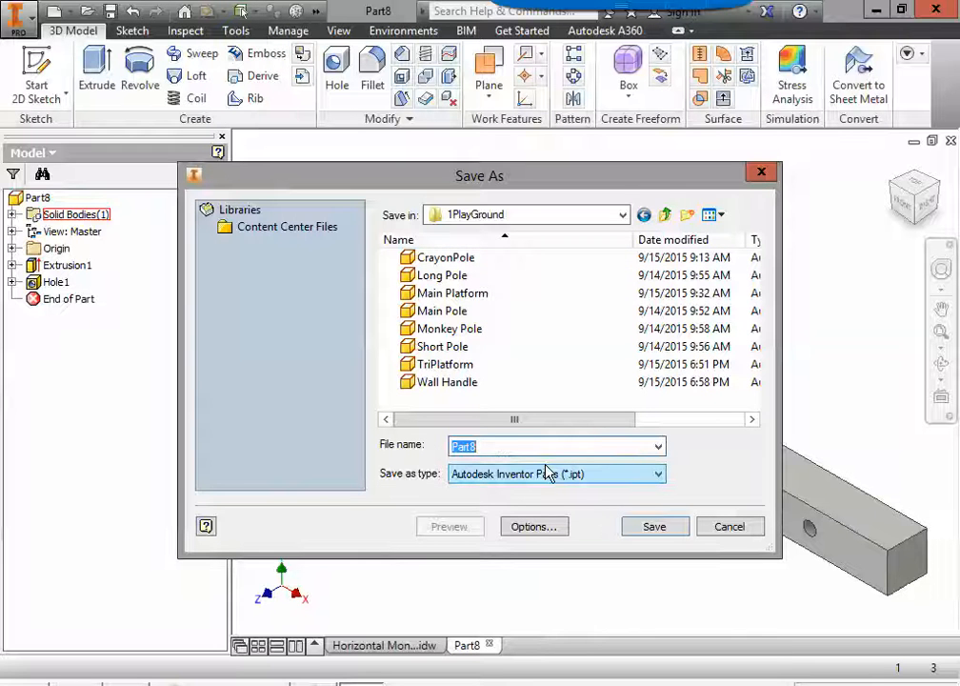
pyautogui.write('Horizo')
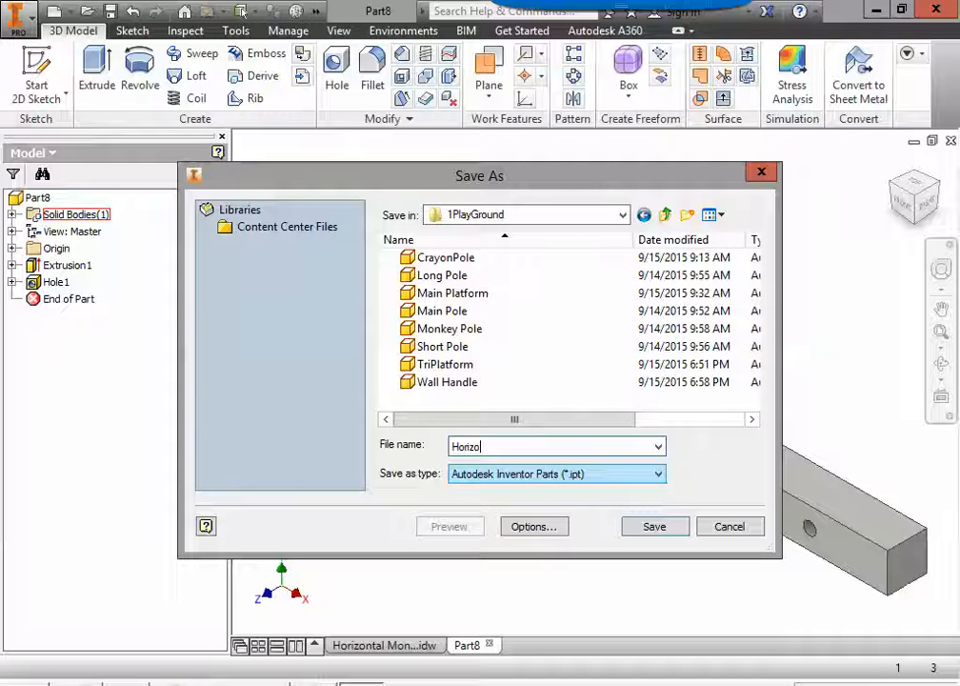
pyautogui.write('ntal')
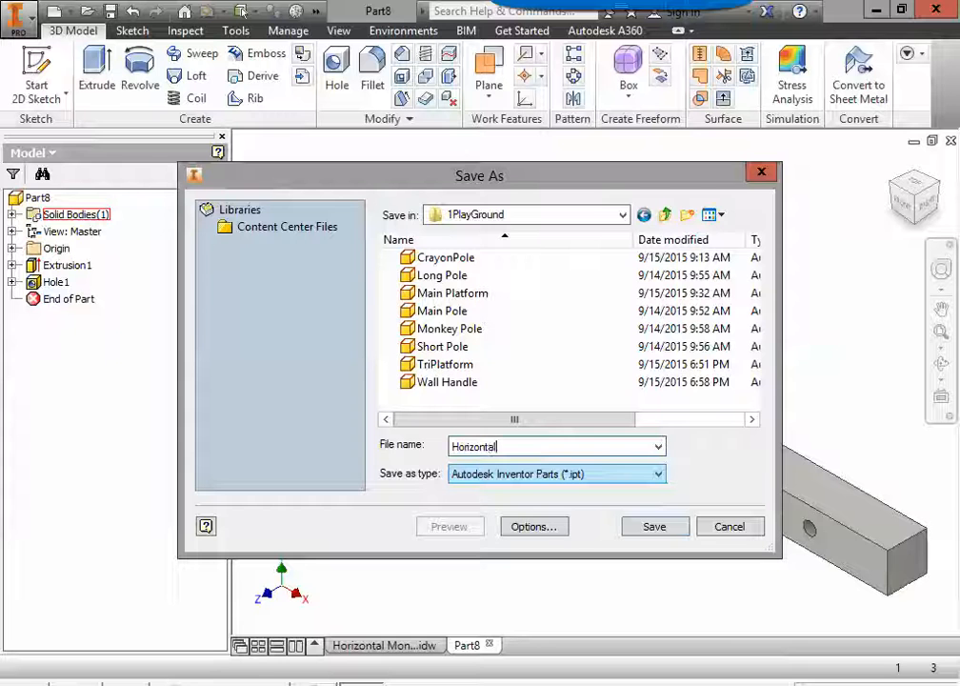
pyautogui.write(' Monkey Bar')
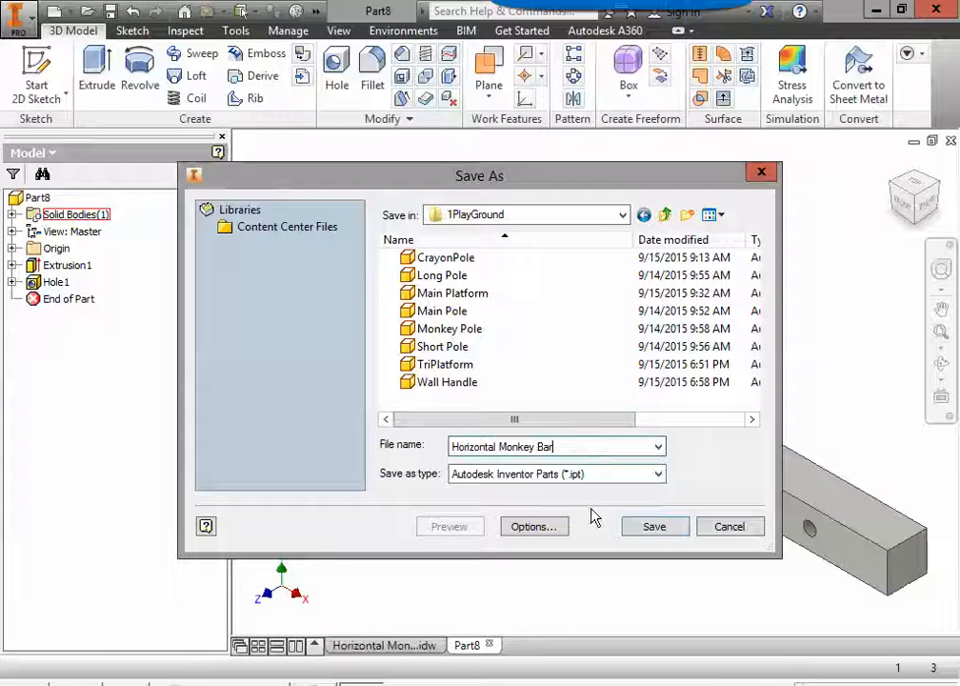
pyautogui.click(655, 526)
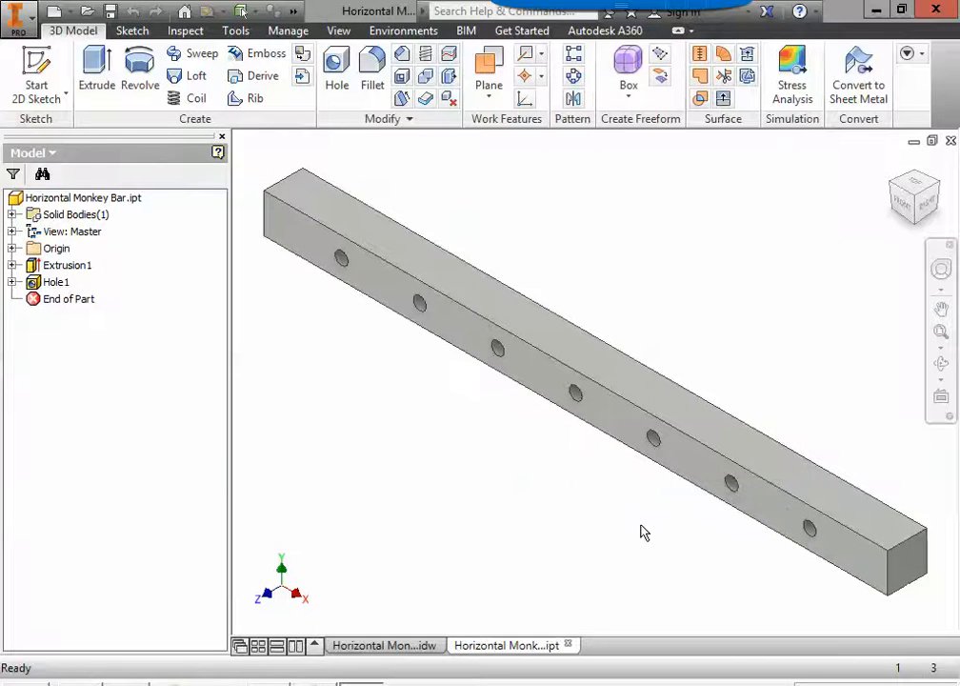